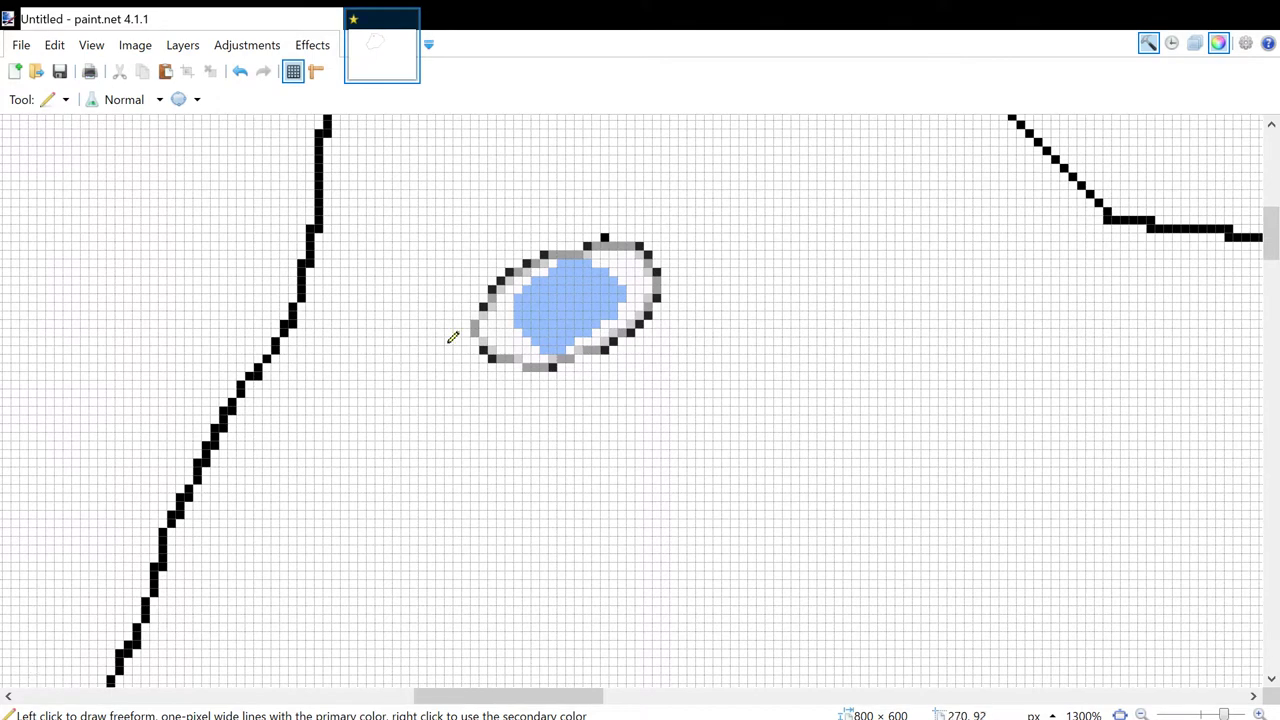
- Draw a black pupil with small light highlights inside the blue iris of the eye
mouse_move(563, 299)
left_mouse_down()
mouse_move(552, 312)
mouse_move(587, 301)
mouse_move(591, 316)
left_mouse_up()
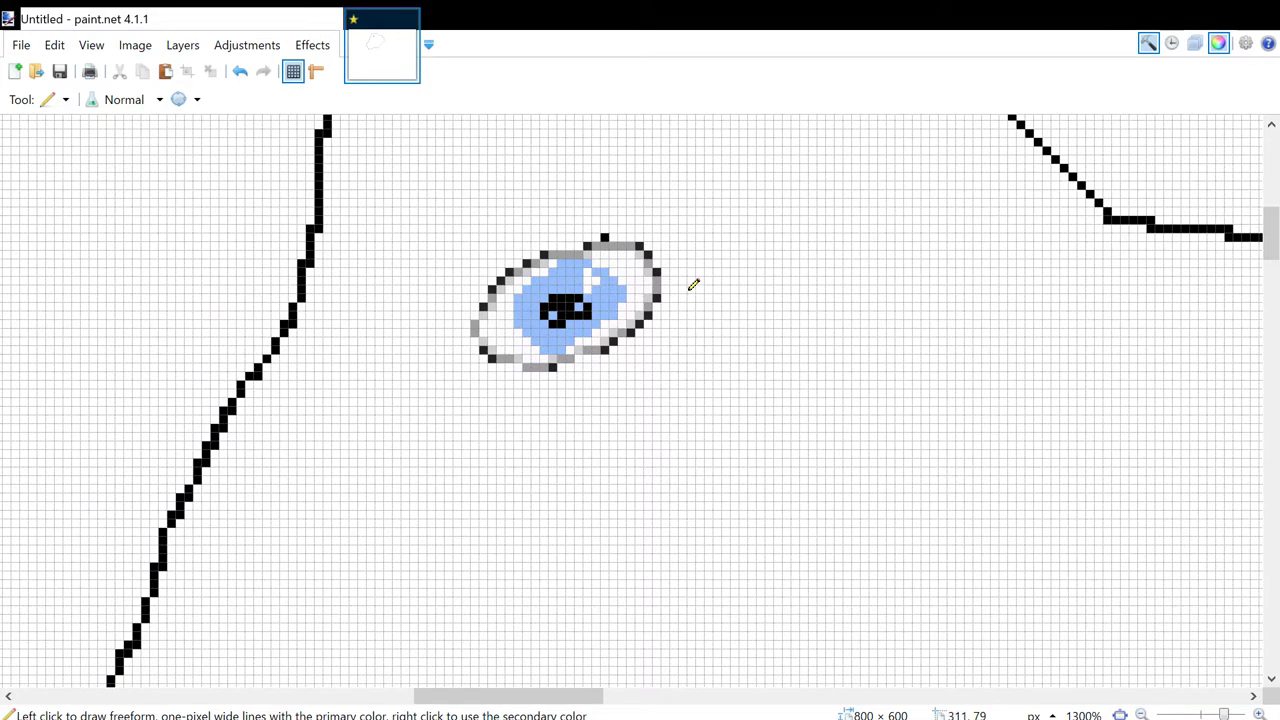
scroll(691, 283, "down", 5)
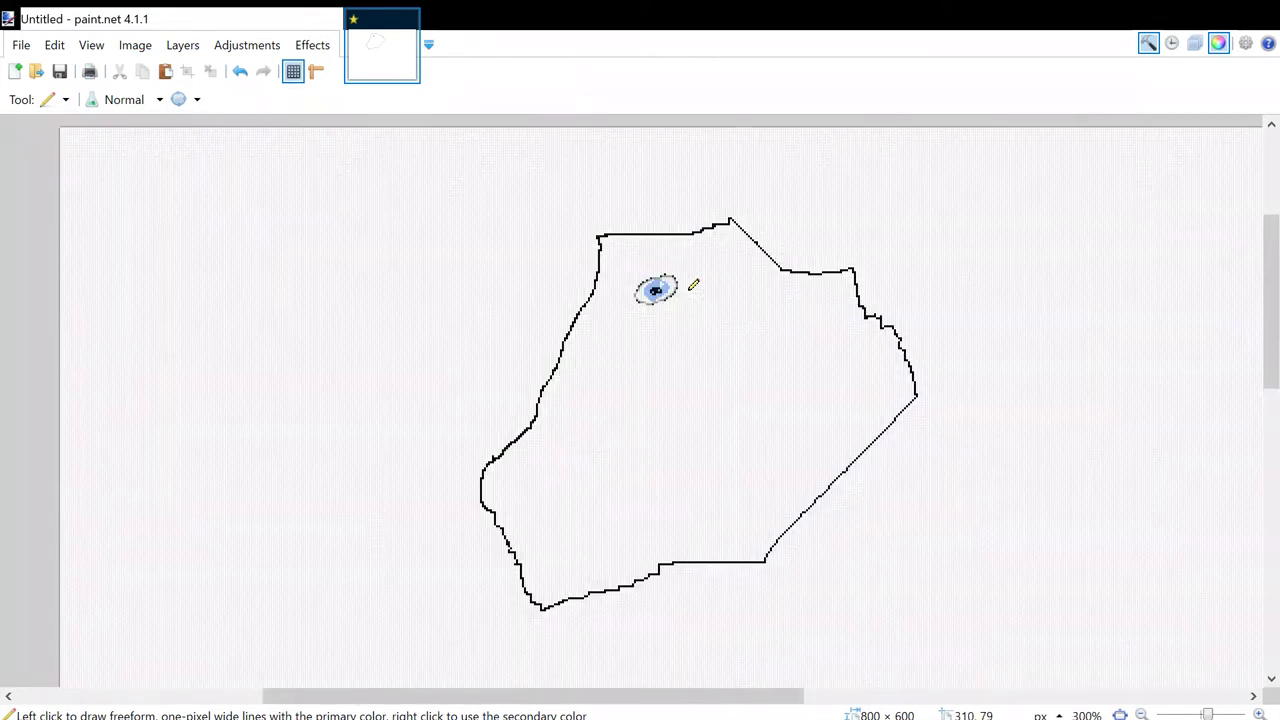
mouse_move(729, 363)
left_mouse_down()
mouse_move(694, 351)
mouse_move(672, 296)
left_mouse_up()
- Erase the lower-left side of the head outline using the Eraser with a brush width of 2
scroll(546, 334, "up", 4)
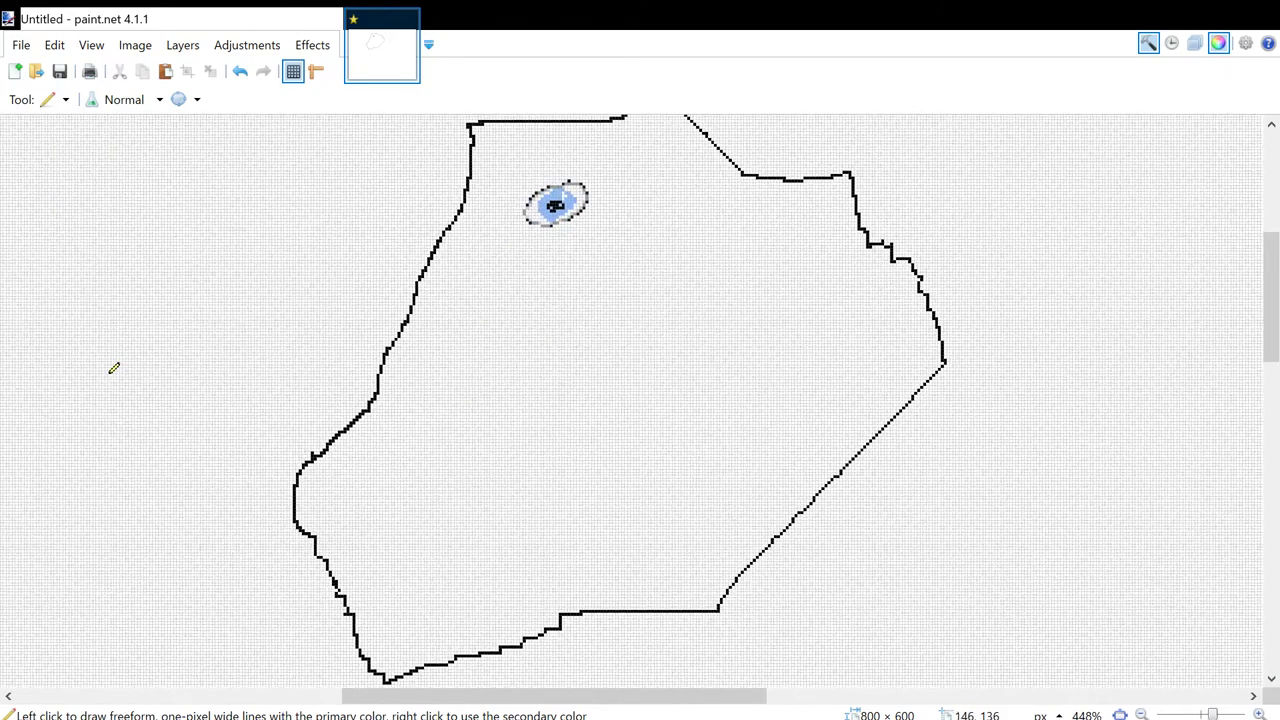
key("e")
mouse_move(310, 545)
left_mouse_down()
mouse_move(300, 528)
mouse_move(330, 566)
mouse_move(302, 566)
mouse_move(320, 517)
left_mouse_up()
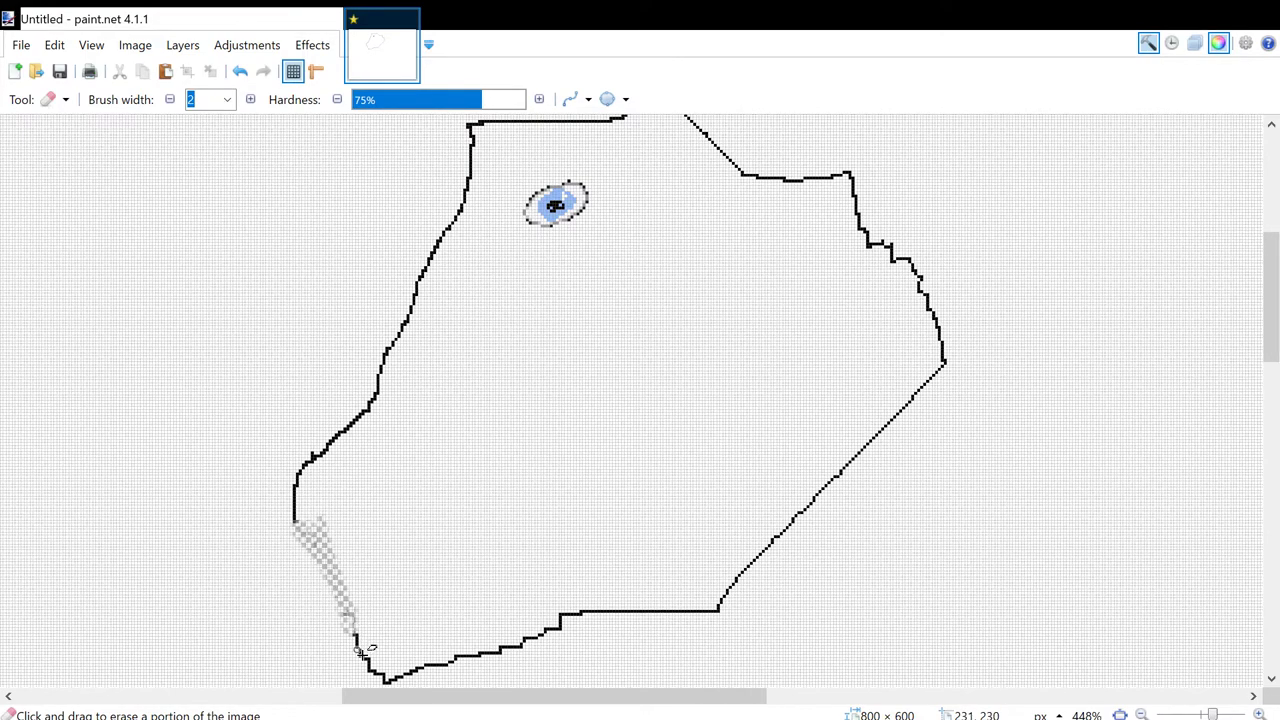
scroll(354, 614, "up", 5)
mouse_move(367, 585)
left_mouse_down()
mouse_move(356, 623)
mouse_move(551, 590)
mouse_move(345, 654)
mouse_move(467, 631)
mouse_move(497, 597)
left_mouse_up()
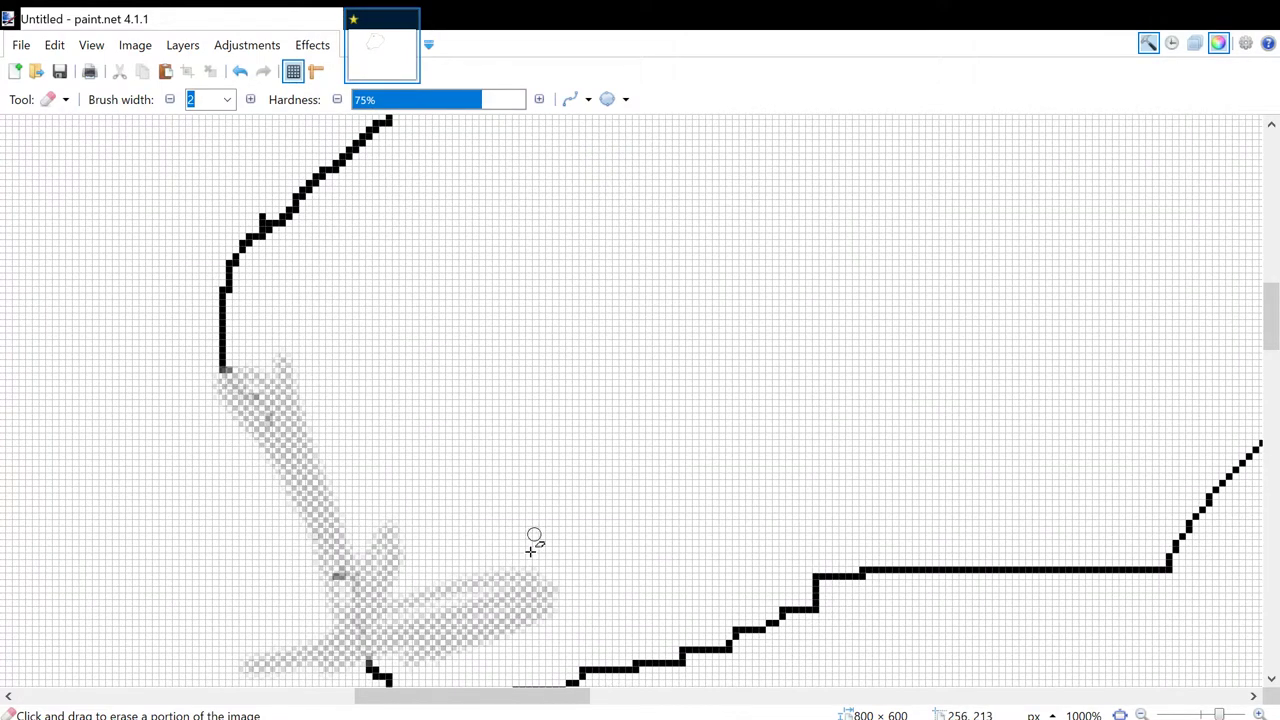
- Erase the bottom edge of the head outline and the lower part of its diagonal right side
scroll(555, 480, "down", 3)
scroll(555, 480, "left", 1)
mouse_move(535, 450)
left_mouse_down()
mouse_move(413, 445)
mouse_move(300, 555)
mouse_move(460, 480)
mouse_move(405, 500)
mouse_move(540, 460)
mouse_move(556, 482)
mouse_move(518, 487)
mouse_move(625, 445)
mouse_move(557, 494)
mouse_move(456, 513)
mouse_move(407, 381)
left_mouse_up()
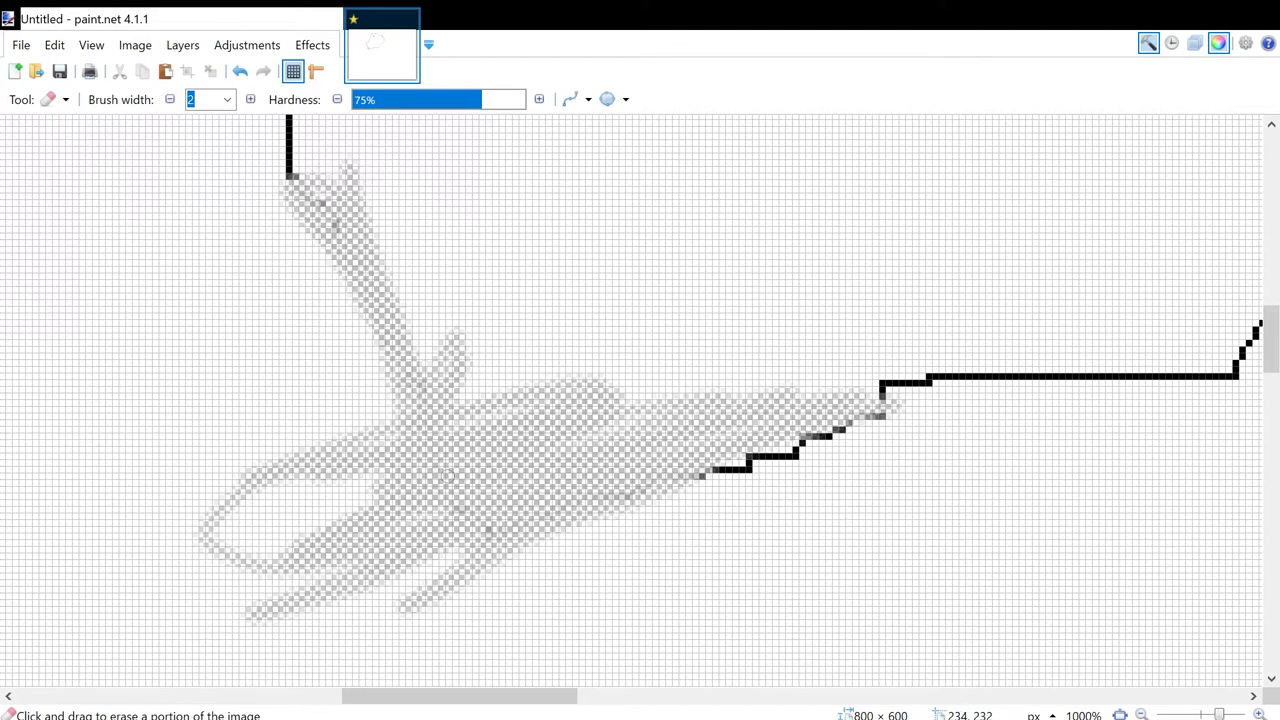
mouse_move(705, 474)
left_mouse_down()
mouse_move(767, 452)
mouse_move(786, 463)
mouse_move(738, 479)
mouse_move(961, 377)
mouse_move(826, 400)
mouse_move(886, 397)
mouse_move(760, 433)
mouse_move(749, 421)
mouse_move(896, 402)
mouse_move(1151, 325)
mouse_move(1052, 367)
mouse_move(972, 375)
mouse_move(1212, 376)
mouse_move(513, 332)
mouse_move(446, 365)
mouse_move(602, 359)
mouse_move(621, 382)
mouse_move(662, 385)
mouse_move(645, 380)
mouse_move(698, 354)
mouse_move(582, 384)
mouse_move(649, 373)
mouse_move(697, 346)
mouse_move(687, 350)
mouse_move(725, 302)
mouse_move(681, 333)
mouse_move(770, 257)
mouse_move(697, 340)
mouse_move(768, 246)
mouse_move(918, 128)
left_mouse_up()
scroll(754, 249, "up", 3)
mouse_move(733, 260)
left_mouse_down()
mouse_move(823, 248)
mouse_move(811, 367)
mouse_move(883, 367)
mouse_move(830, 443)
mouse_move(928, 376)
mouse_move(828, 437)
mouse_move(972, 311)
mouse_move(904, 370)
mouse_move(1038, 268)
left_mouse_up()
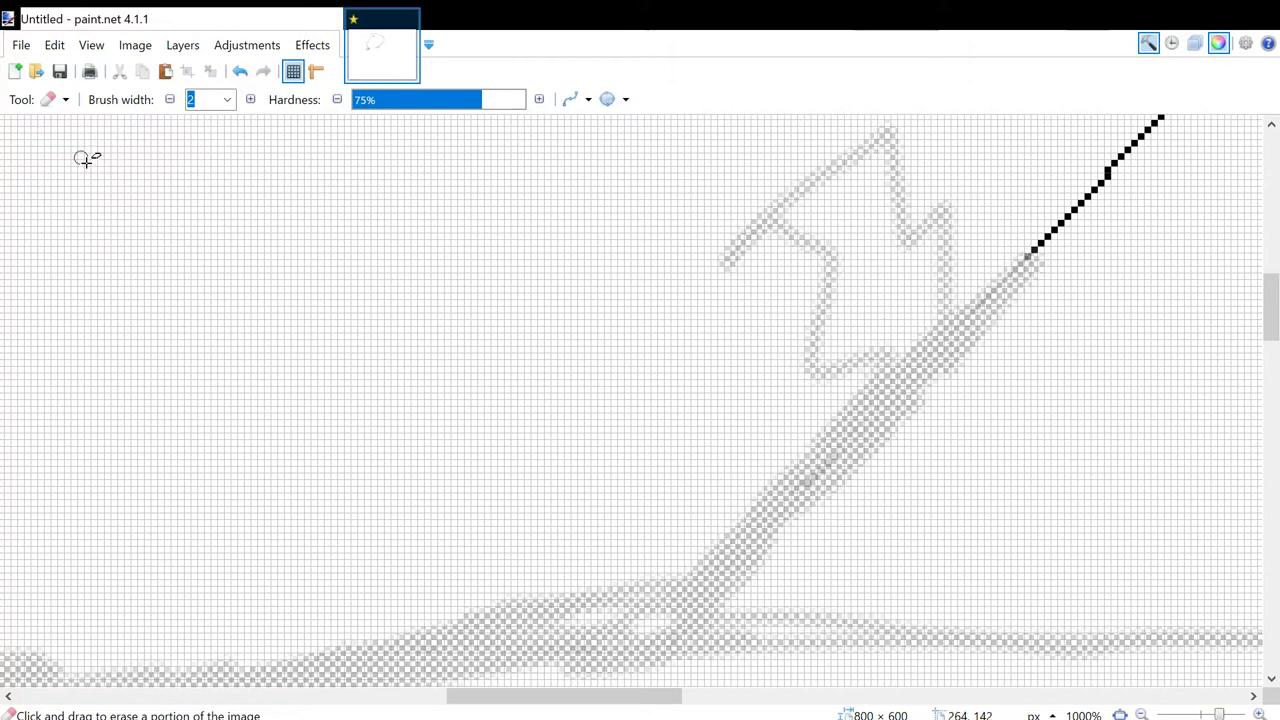
- Try to flood-fill the area inside the head outline with a solid color at 50% tolerance
key("f")
left_click(588, 421)
mouse_move(588, 421)
left_mouse_down()
mouse_move(845, 395)
mouse_move(862, 420)
mouse_move(863, 260)
mouse_move(790, 212)
mouse_move(808, 470)
left_mouse_up()
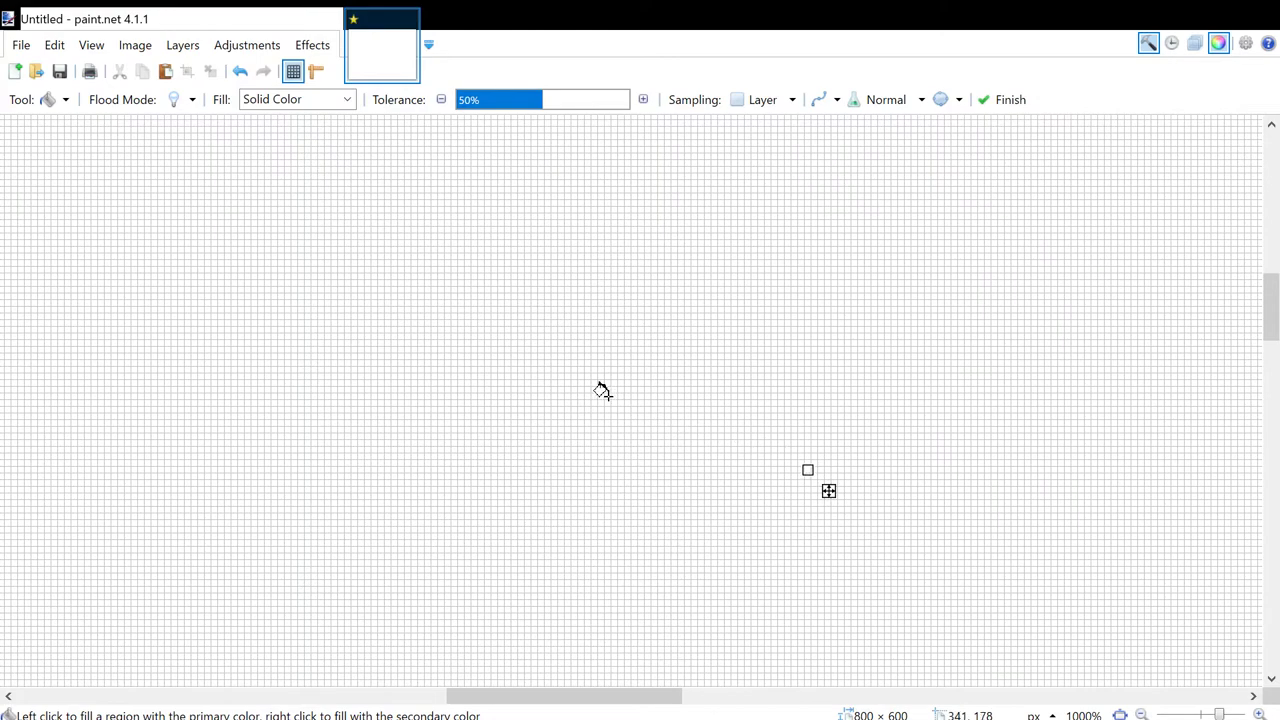
scroll(606, 385, "down", 5)
scroll(603, 320, "up", 1)
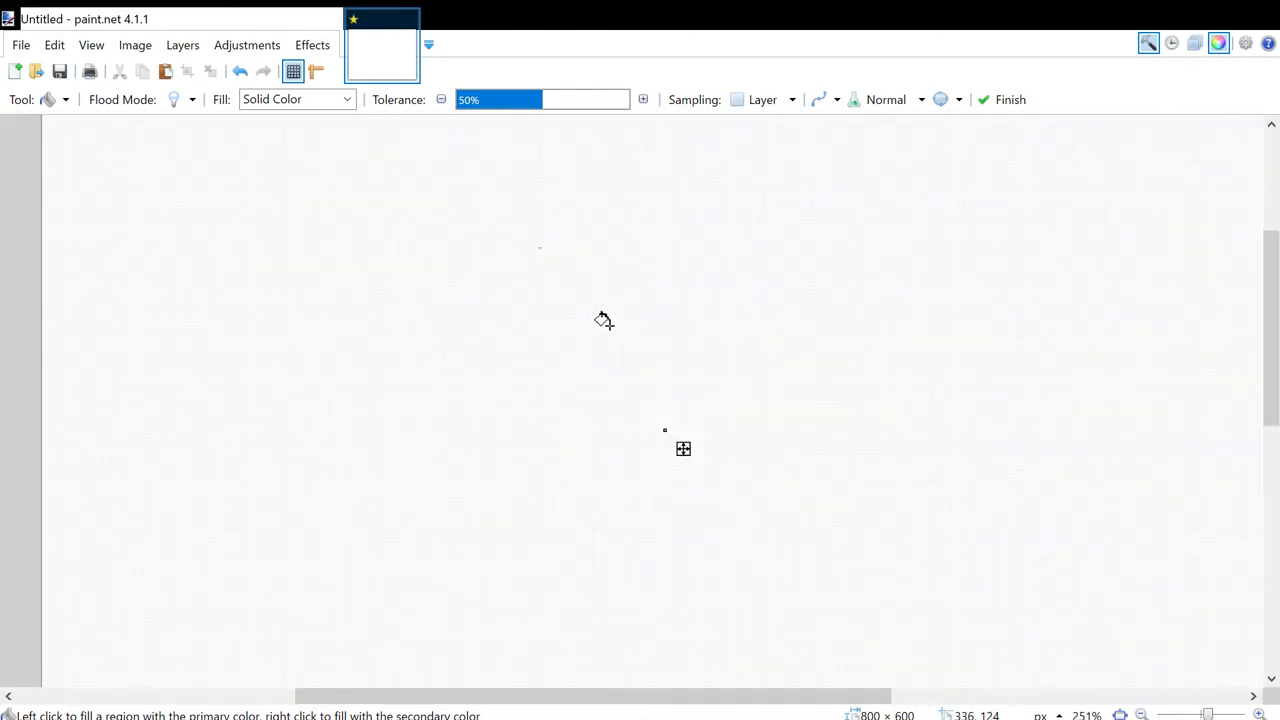
- Undo the flood fill and the eraser strokes made on the head outline
key("ctrl+z")
key("ctrl+z")
key("ctrl+z")
key("ctrl+z")
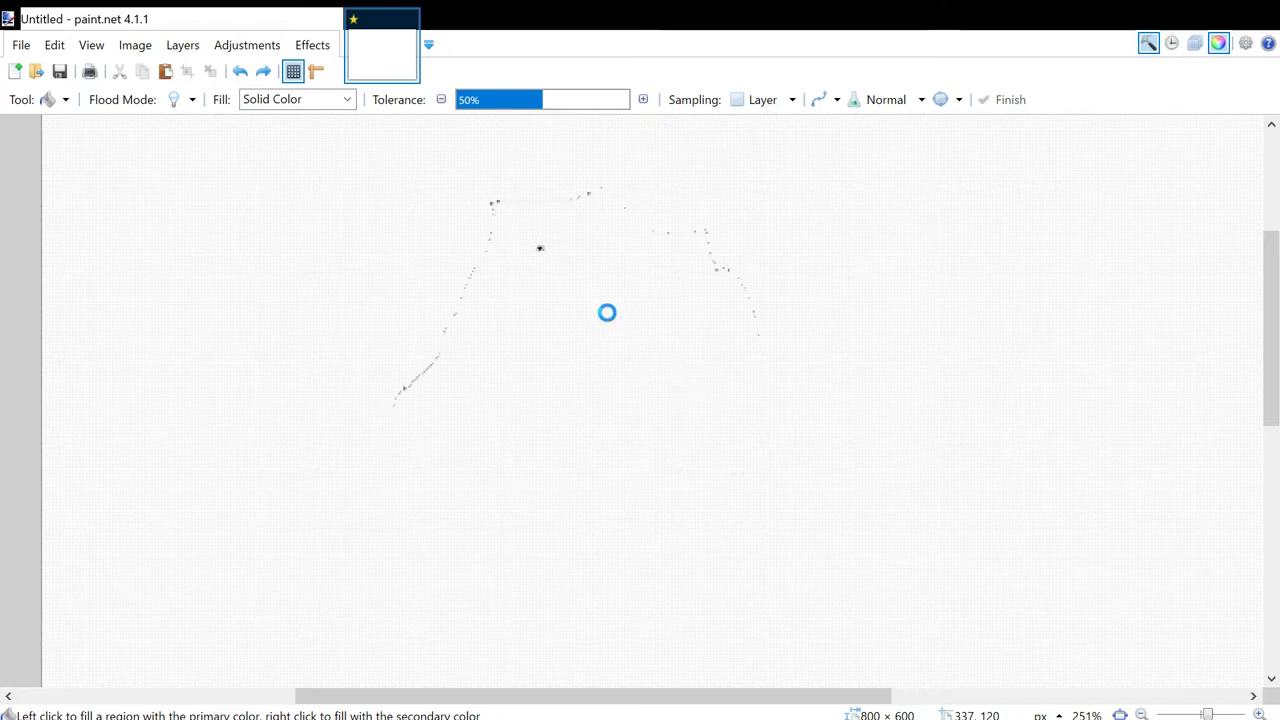
key("ctrl+y")
key("ctrl+y")
key("ctrl+y")
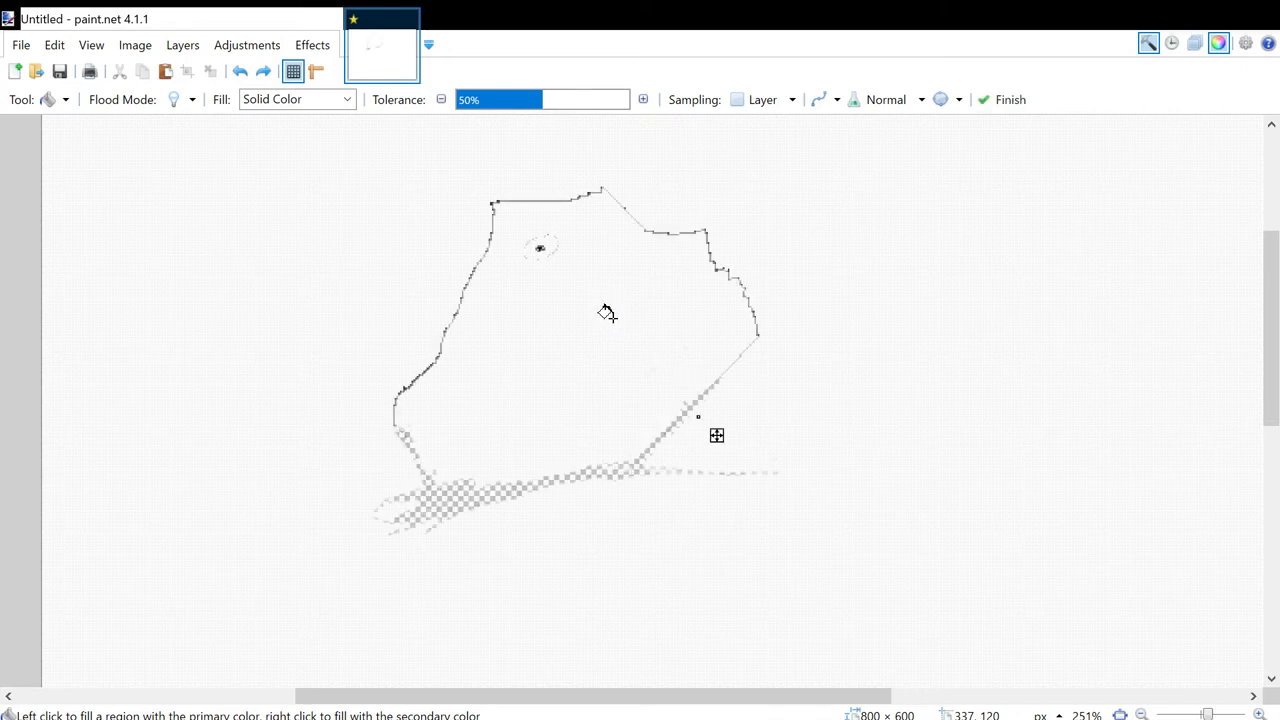
left_click_drag(436, 510, 526, 434)
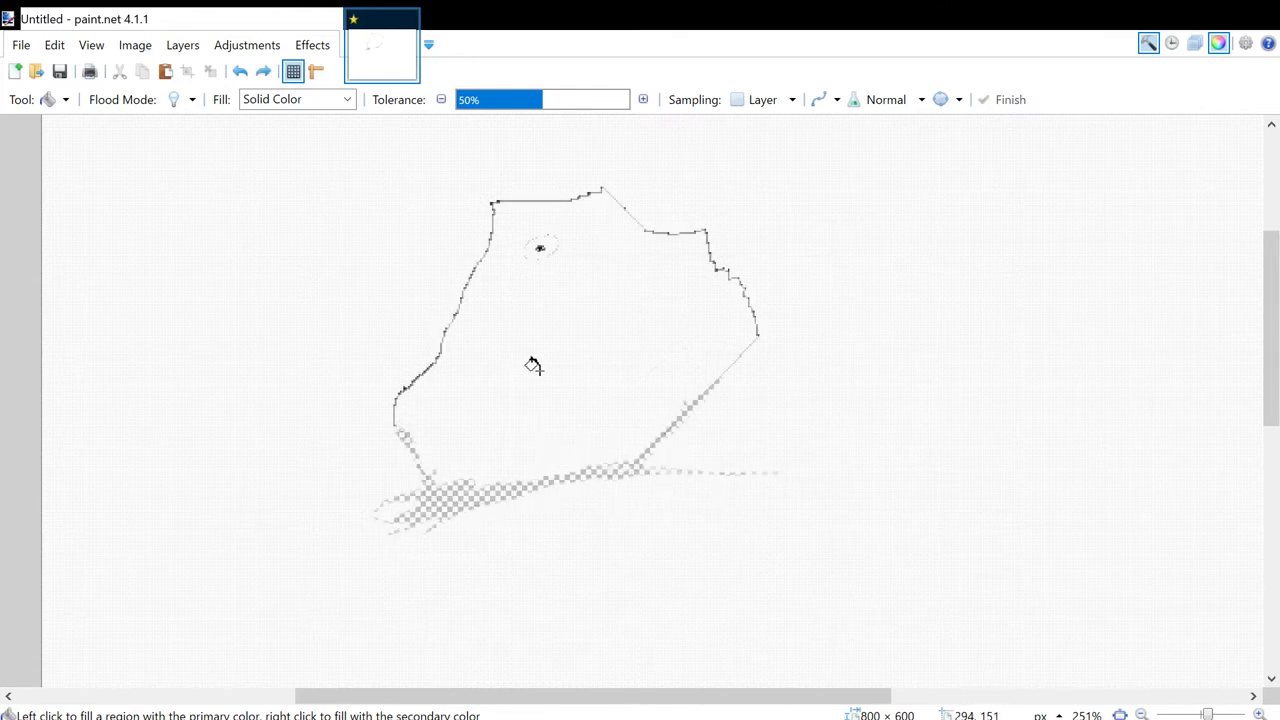
key("Return")
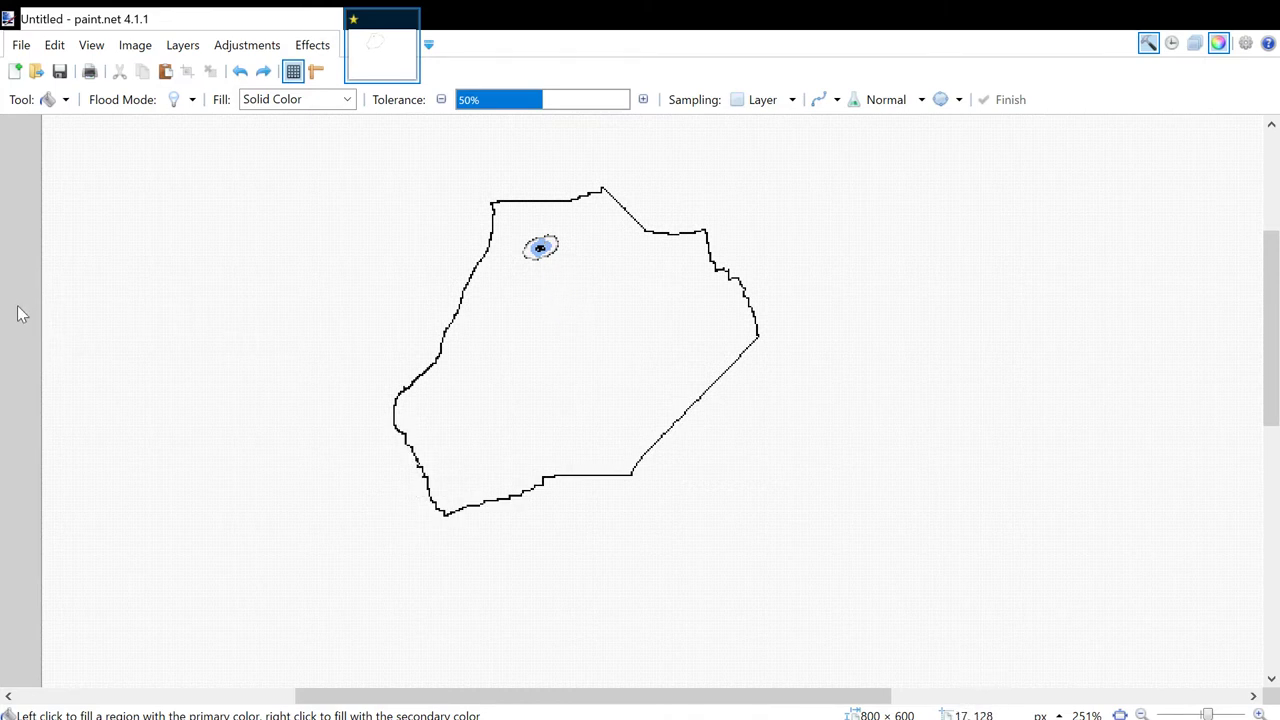
- Undo every remaining stroke of the old drawing to get back to a blank canvas
key("b")
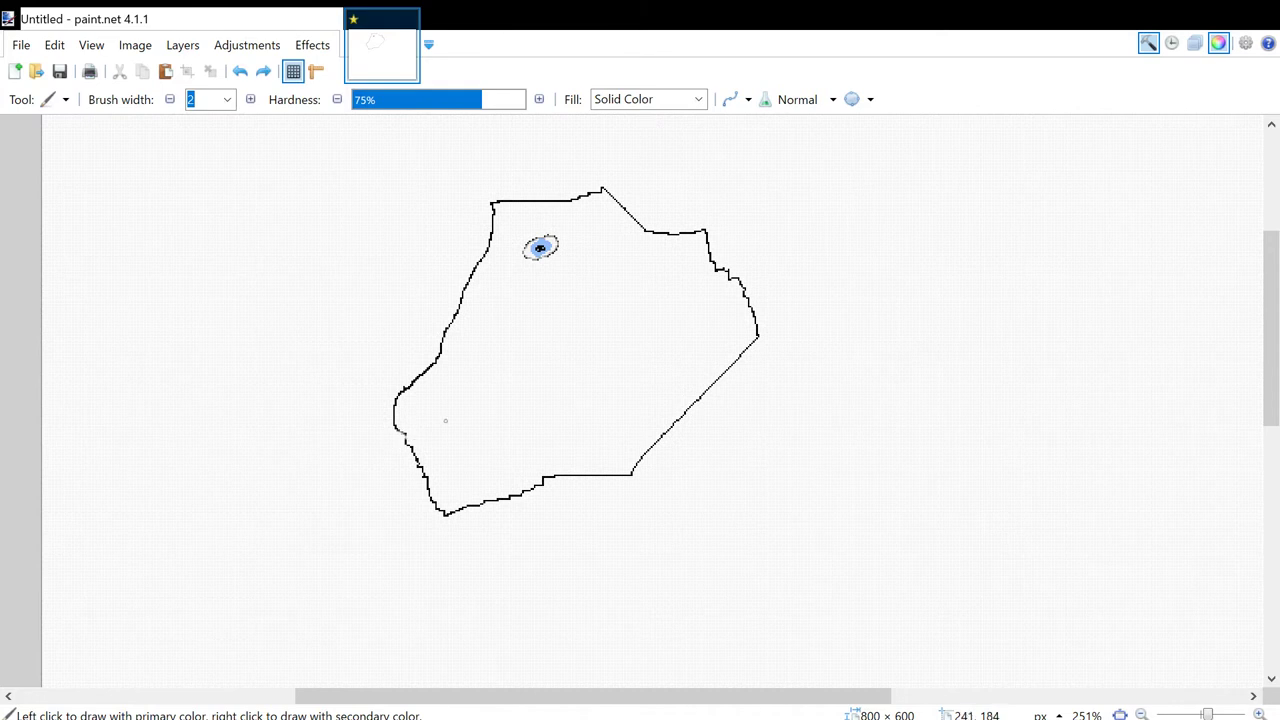
key("ctrl+z")
key("f")
key("ctrl+z")
key("ctrl+z")
key("ctrl+z")
key("ctrl+z")
key("ctrl+z")
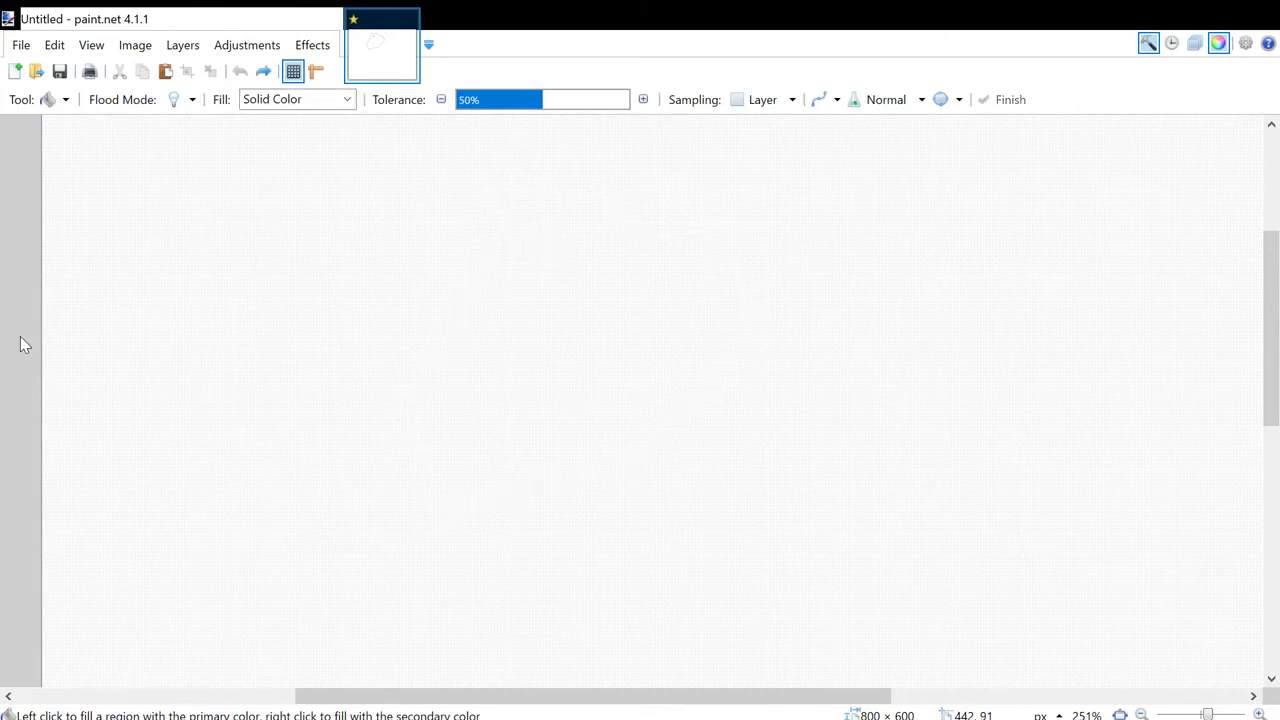
- Draw an animal head's forehead, snout and rounded muzzle with the Pencil, ending in a short mouth-corner line
key("p")
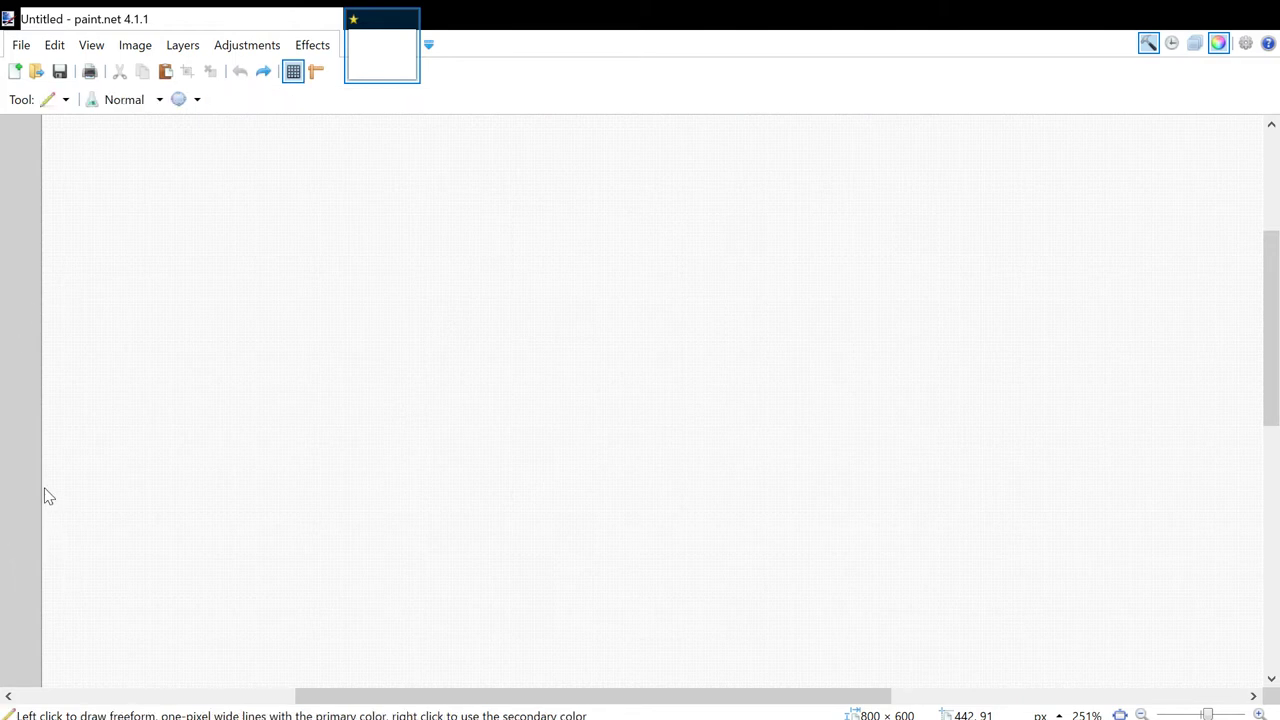
left_click_drag(45, 497, 489, 267)
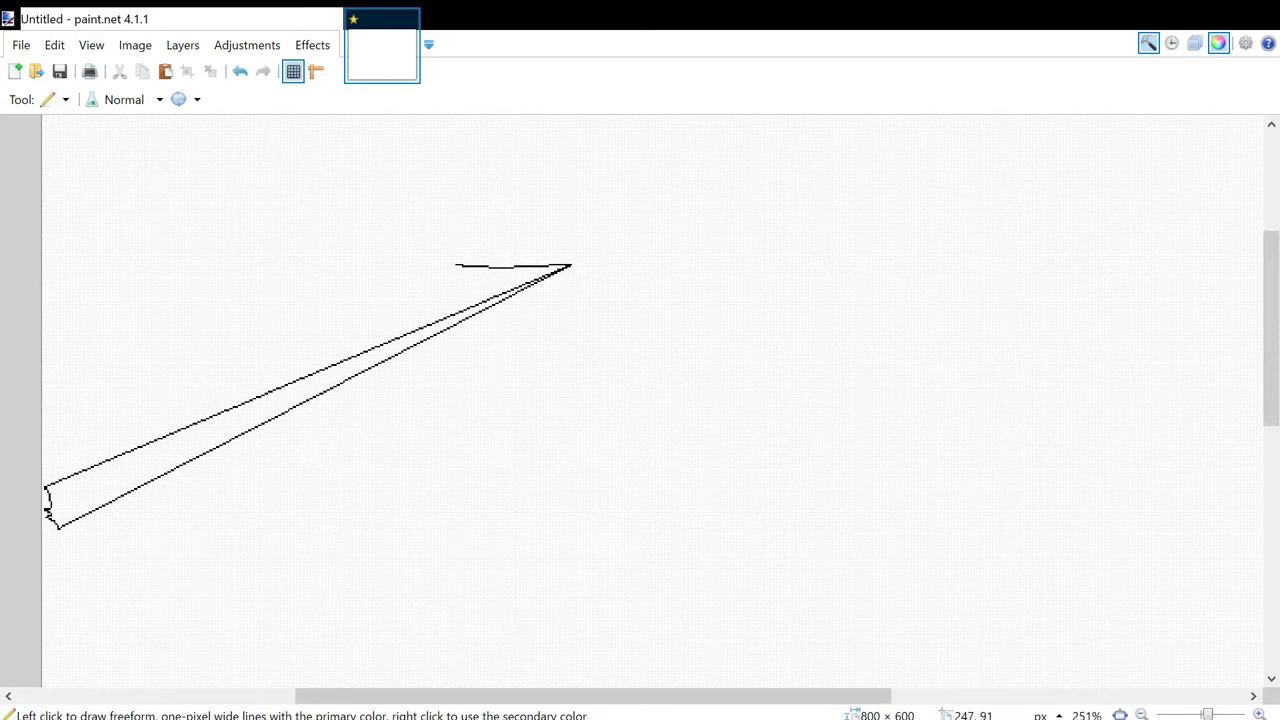
key("ctrl+z")
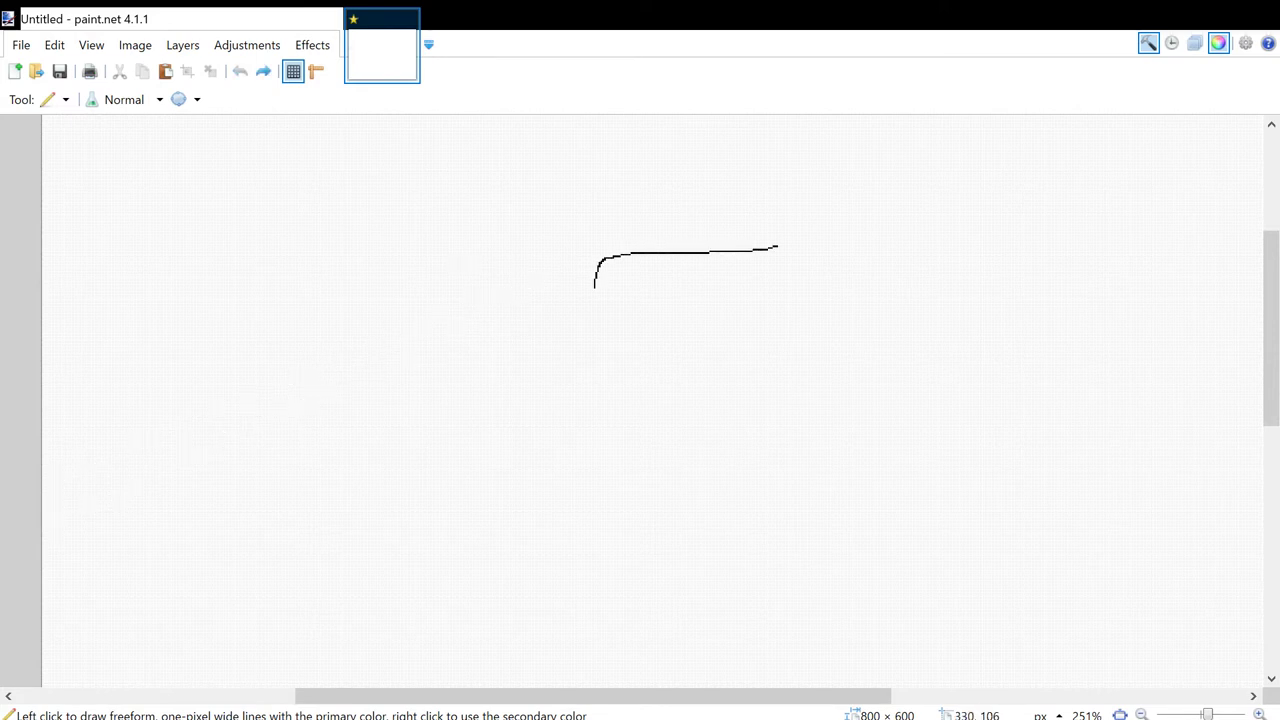
mouse_move(588, 372)
left_mouse_down()
mouse_move(504, 386)
mouse_move(507, 453)
mouse_move(543, 512)
mouse_move(620, 550)
mouse_move(750, 507)
mouse_move(780, 455)
left_mouse_up()
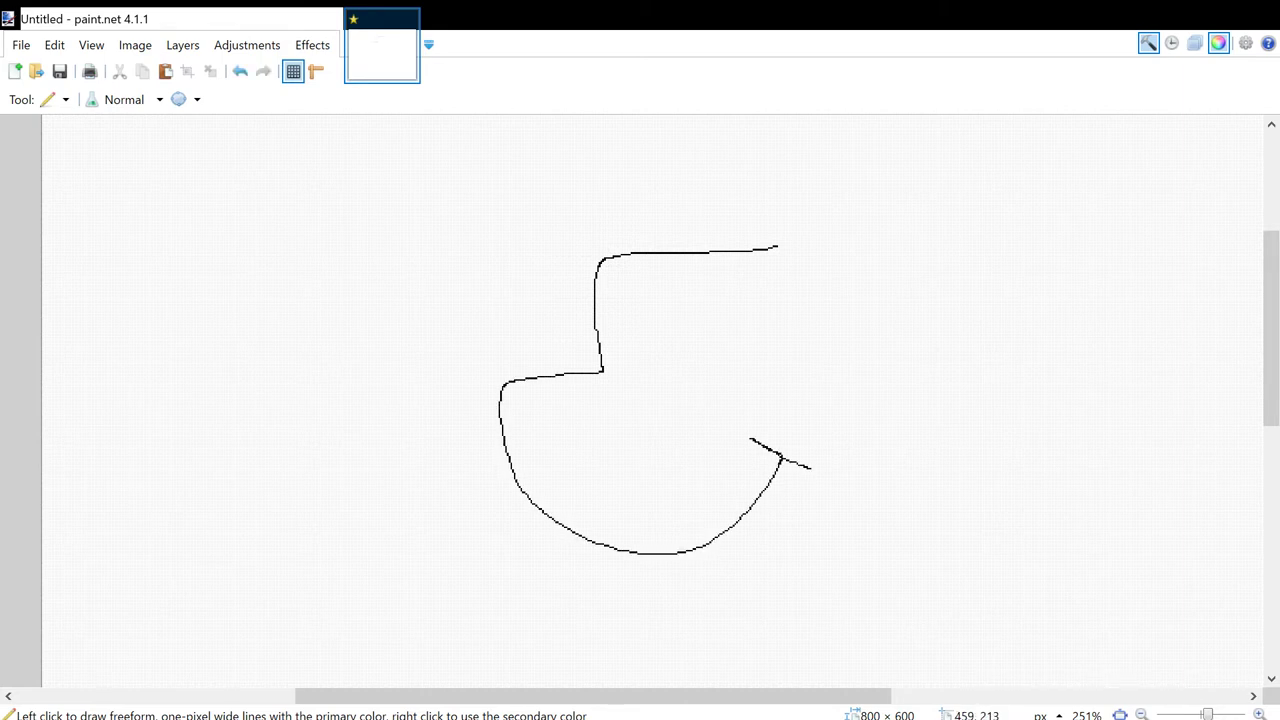
- Draw the narrow lower jaw, the front and back neck lines, the pointed tuft on top and the large floppy ear
mouse_move(718, 537)
left_mouse_down()
mouse_move(654, 587)
mouse_move(659, 608)
mouse_move(732, 554)
mouse_move(760, 507)
mouse_move(713, 591)
mouse_move(835, 569)
mouse_move(920, 590)
left_mouse_up()
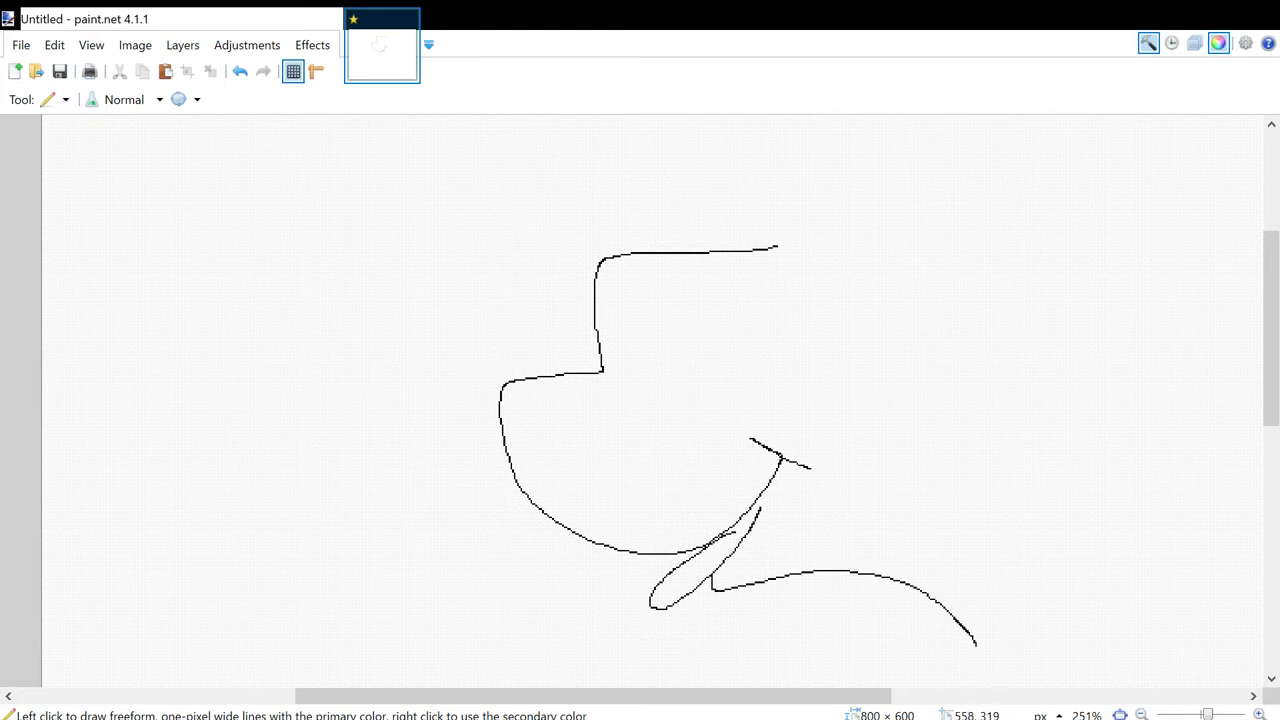
mouse_move(790, 157)
left_mouse_down()
mouse_move(820, 237)
mouse_move(894, 309)
mouse_move(894, 450)
mouse_move(789, 403)
mouse_move(797, 289)
left_mouse_up()
left_click_drag(934, 522, 1011, 611)
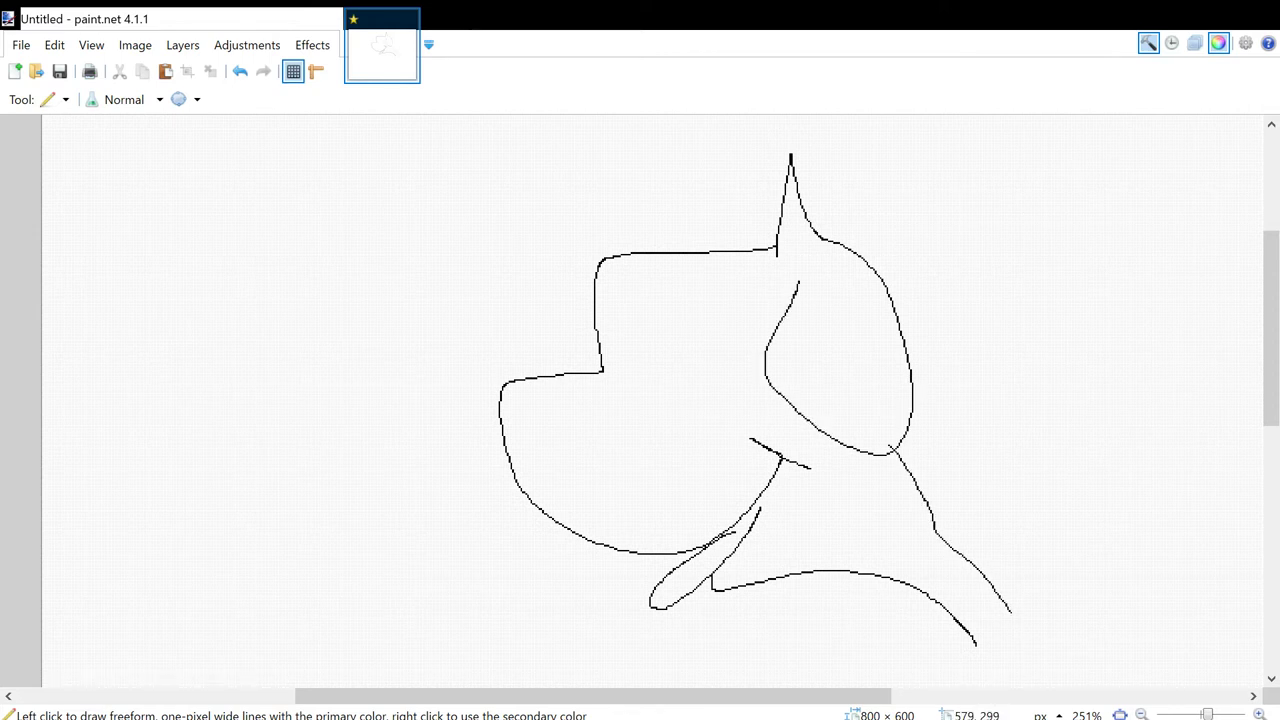
- Draw a round eye between the snout and the ear, with a curved arc across its lower part
mouse_move(633, 330)
left_mouse_down()
mouse_move(641, 367)
mouse_move(680, 377)
mouse_move(720, 355)
mouse_move(734, 328)
left_mouse_up()
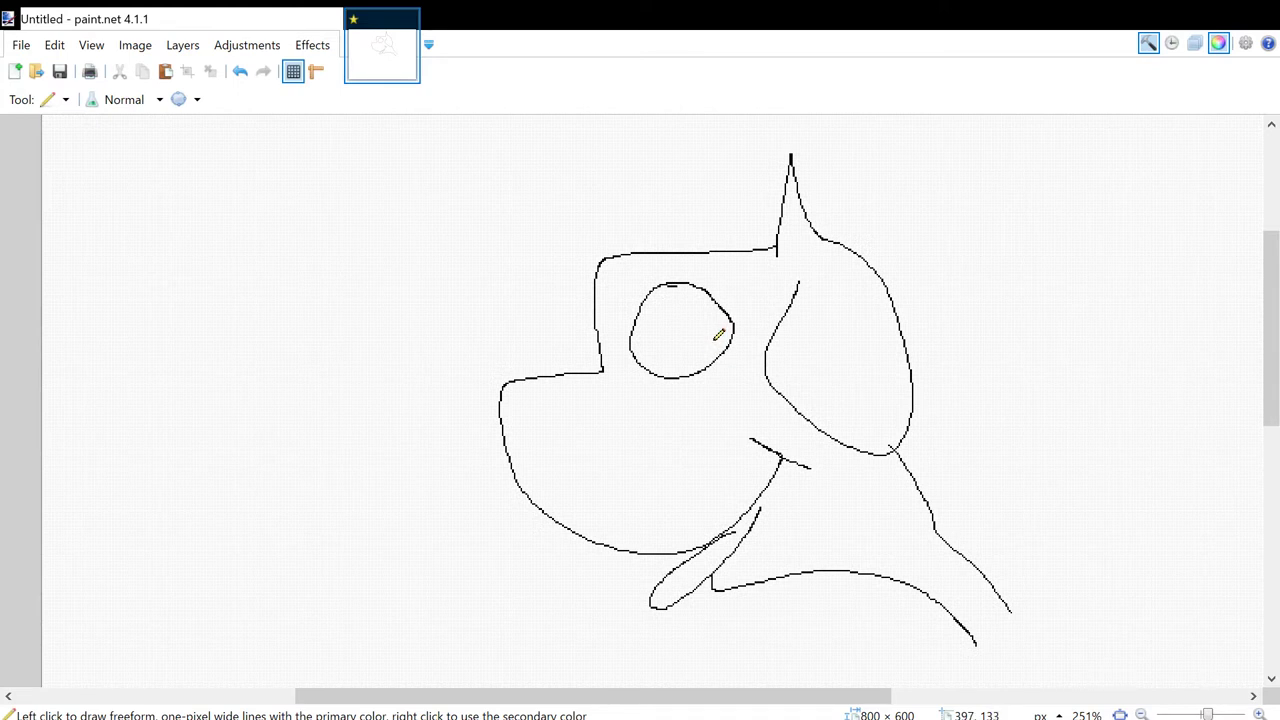
left_click_drag(695, 345, 702, 371)
- Shade the eye's area above the arc black using the Pencil and a Paintbrush of width 2
scroll(696, 288, "up", 8)
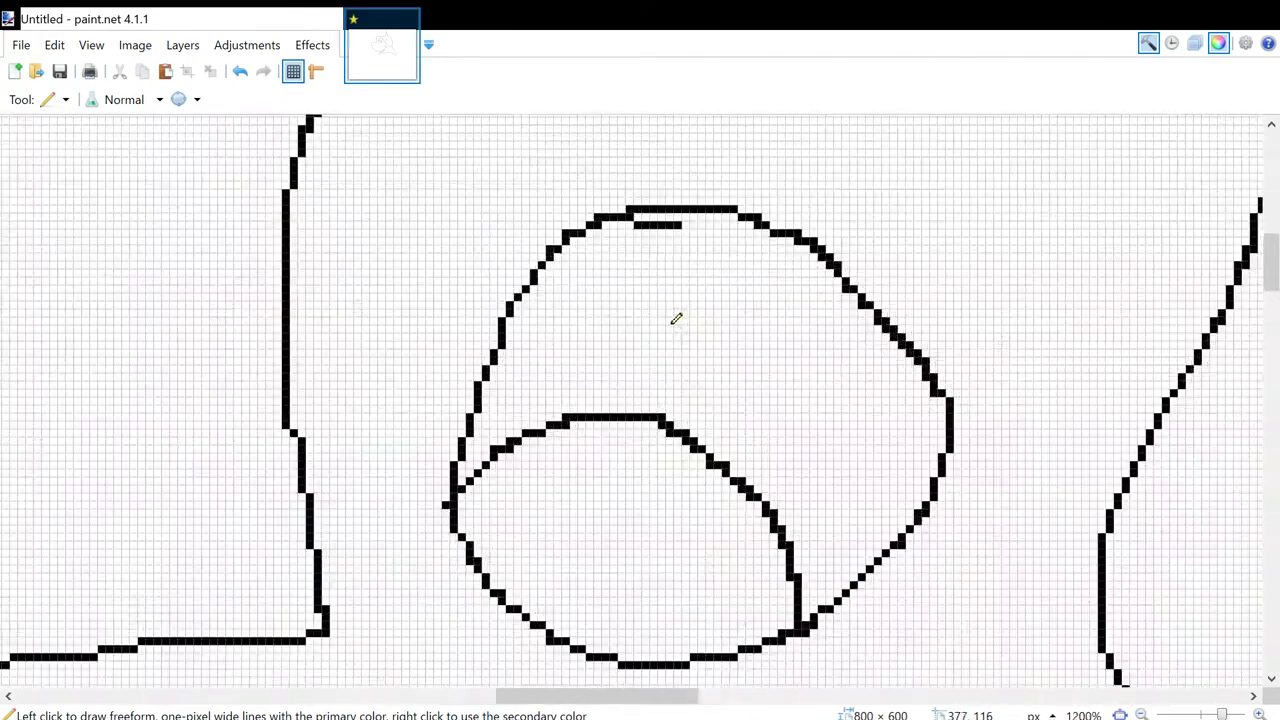
scroll(573, 362, "up", 1)
mouse_move(477, 468)
left_mouse_down()
mouse_move(450, 505)
mouse_move(450, 486)
mouse_move(469, 484)
mouse_move(464, 450)
mouse_move(500, 409)
mouse_move(655, 347)
mouse_move(601, 370)
left_mouse_up()
mouse_move(468, 478)
left_mouse_down()
mouse_move(525, 404)
mouse_move(520, 430)
mouse_move(610, 370)
left_mouse_up()
mouse_move(556, 418)
left_mouse_down()
mouse_move(688, 300)
mouse_move(530, 375)
left_mouse_up()
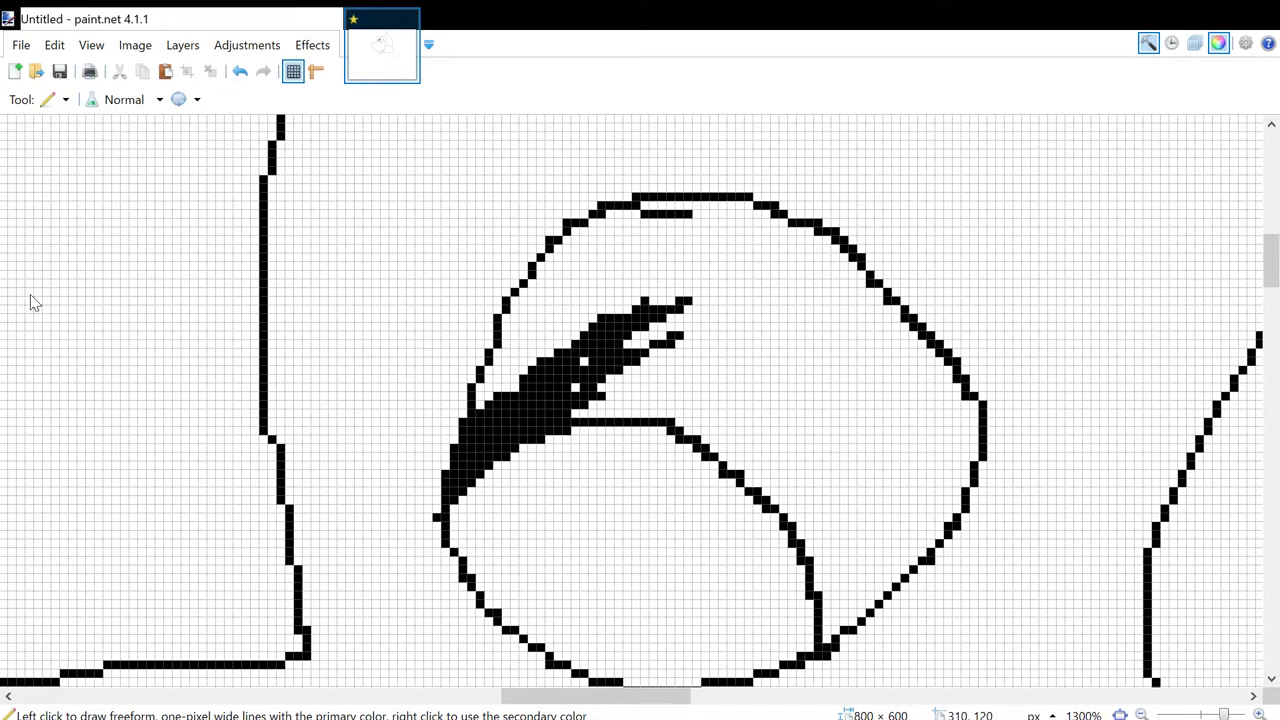
key("b")
mouse_move(578, 316)
left_mouse_down()
mouse_move(480, 409)
mouse_move(571, 309)
mouse_move(492, 399)
mouse_move(624, 281)
mouse_move(503, 402)
mouse_move(616, 272)
mouse_move(577, 289)
mouse_move(479, 393)
mouse_move(554, 342)
mouse_move(510, 348)
mouse_move(518, 320)
mouse_move(510, 348)
mouse_move(507, 331)
mouse_move(563, 272)
mouse_move(553, 296)
mouse_move(501, 322)
mouse_move(540, 274)
mouse_move(652, 207)
mouse_move(743, 212)
mouse_move(855, 270)
mouse_move(985, 416)
mouse_move(923, 550)
mouse_move(832, 632)
mouse_move(774, 490)
mouse_move(659, 413)
mouse_move(598, 410)
mouse_move(575, 392)
mouse_move(830, 455)
mouse_move(590, 385)
mouse_move(799, 460)
mouse_move(733, 448)
mouse_move(755, 544)
mouse_move(857, 616)
left_mouse_up()
mouse_move(858, 580)
left_mouse_down()
mouse_move(924, 473)
mouse_move(879, 590)
mouse_move(932, 441)
mouse_move(928, 522)
mouse_move(963, 446)
mouse_move(943, 487)
mouse_move(921, 401)
mouse_move(974, 453)
mouse_move(865, 313)
mouse_move(956, 404)
mouse_move(872, 292)
mouse_move(804, 243)
mouse_move(713, 233)
mouse_move(545, 277)
mouse_move(691, 243)
mouse_move(840, 283)
mouse_move(900, 340)
mouse_move(755, 248)
mouse_move(604, 233)
mouse_move(743, 228)
mouse_move(851, 311)
mouse_move(714, 277)
mouse_move(607, 288)
mouse_move(658, 263)
mouse_move(907, 343)
mouse_move(964, 460)
mouse_move(835, 328)
mouse_move(619, 287)
mouse_move(743, 308)
mouse_move(916, 467)
mouse_move(880, 366)
mouse_move(680, 291)
mouse_move(900, 416)
mouse_move(914, 392)
mouse_move(747, 317)
mouse_move(855, 407)
mouse_move(906, 504)
mouse_move(763, 338)
mouse_move(845, 486)
mouse_move(834, 374)
mouse_move(856, 417)
mouse_move(867, 489)
mouse_move(867, 469)
mouse_move(828, 476)
mouse_move(840, 494)
mouse_move(799, 341)
mouse_move(822, 408)
mouse_move(668, 328)
mouse_move(786, 347)
mouse_move(626, 342)
mouse_move(710, 311)
mouse_move(613, 394)
left_mouse_up()
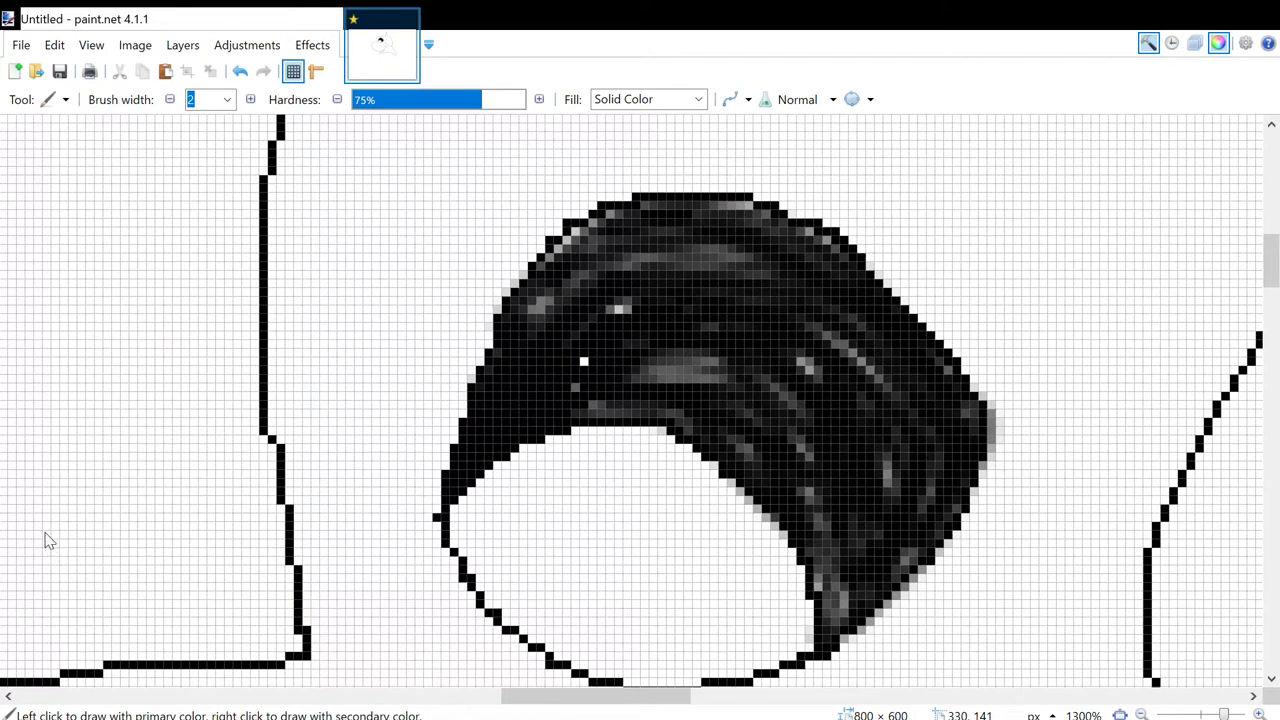
- Paint two small white highlights, one below the other, on the black part of the eye
left_click_drag(744, 262, 736, 291)
mouse_move(748, 258)
left_mouse_down()
mouse_move(756, 272)
mouse_move(740, 272)
left_mouse_up()
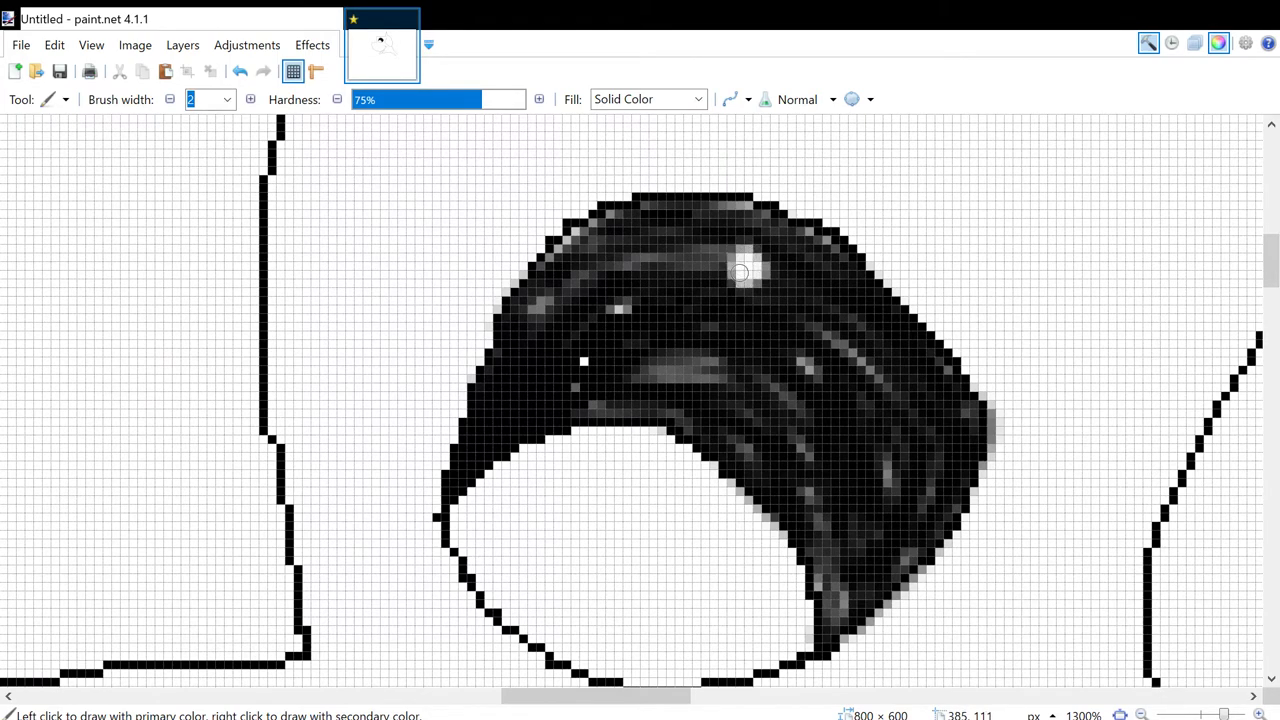
left_click_drag(762, 322, 774, 386)
left_click_drag(742, 268, 745, 297)
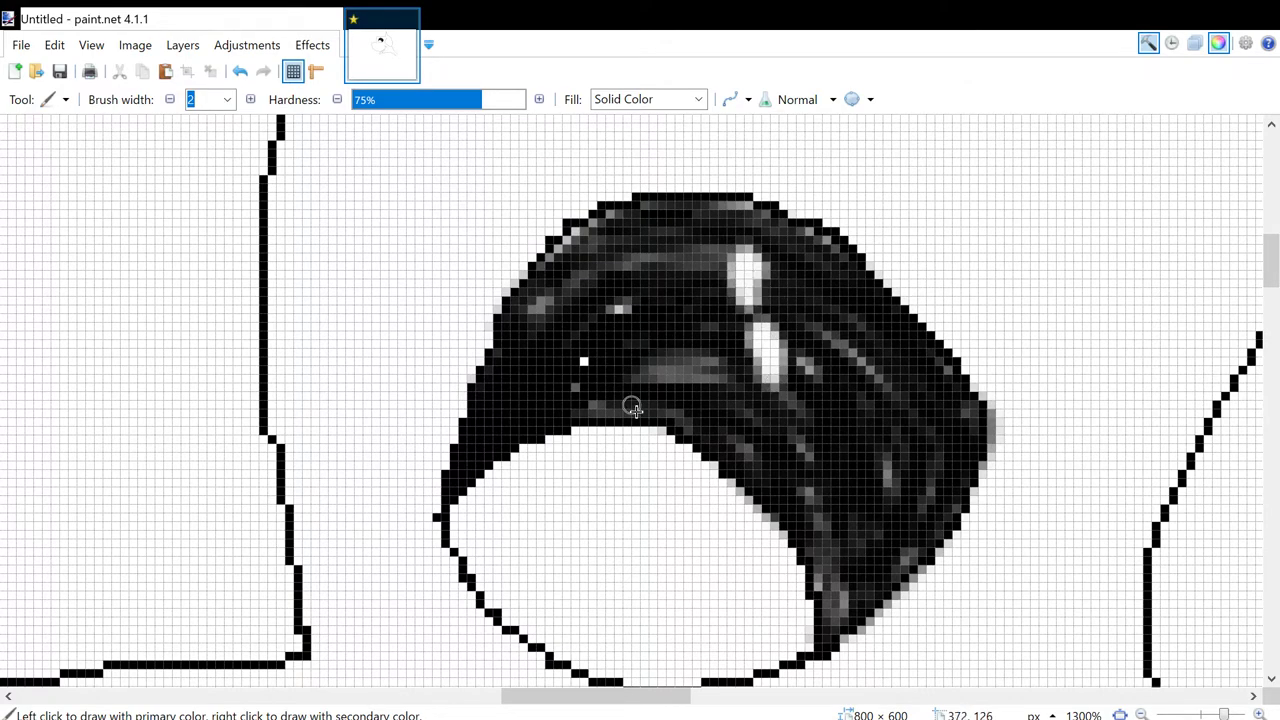
- Draw a curved Pencil line from the inner corner of the snout down to the muzzle's front edge to enclose the nose
scroll(629, 394, "down", 2)
scroll(520, 385, "down", 2)
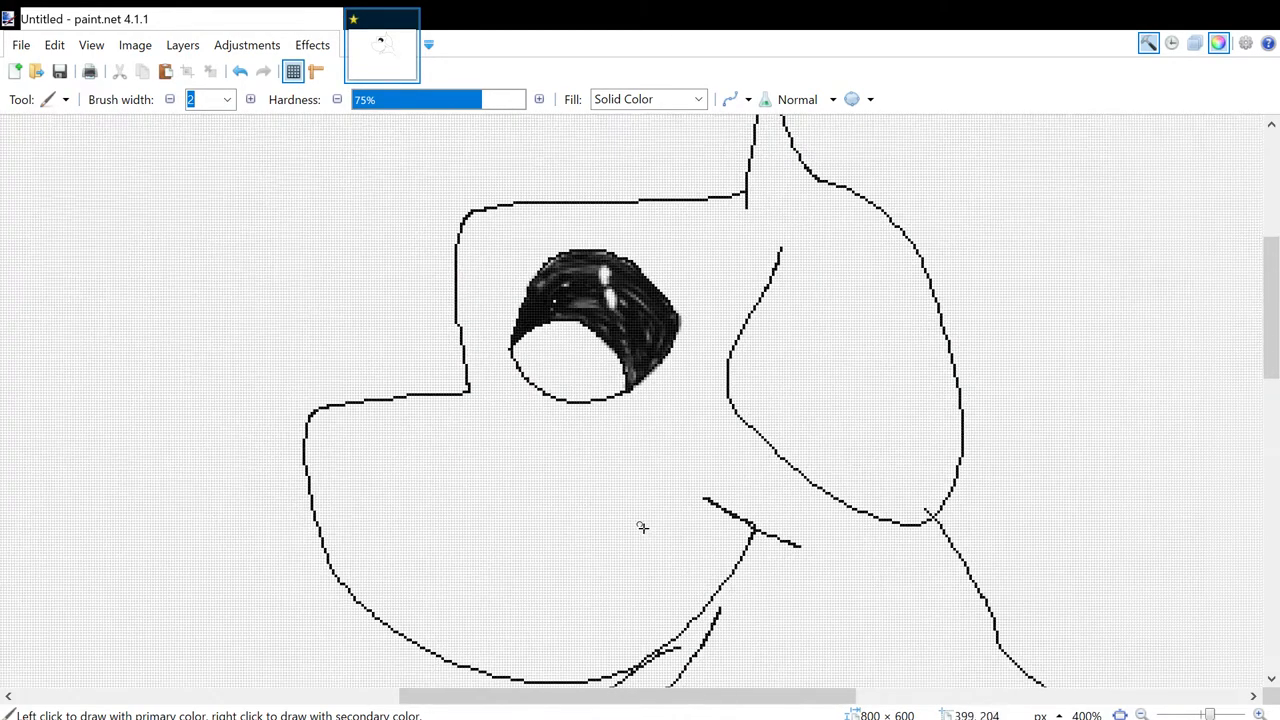
scroll(643, 528, "down", 3)
scroll(600, 450, "down", 2)
scroll(563, 394, "up", 1)
scroll(440, 431, "up", 3)
scroll(411, 494, "down", 3)
scroll(446, 381, "up", 4)
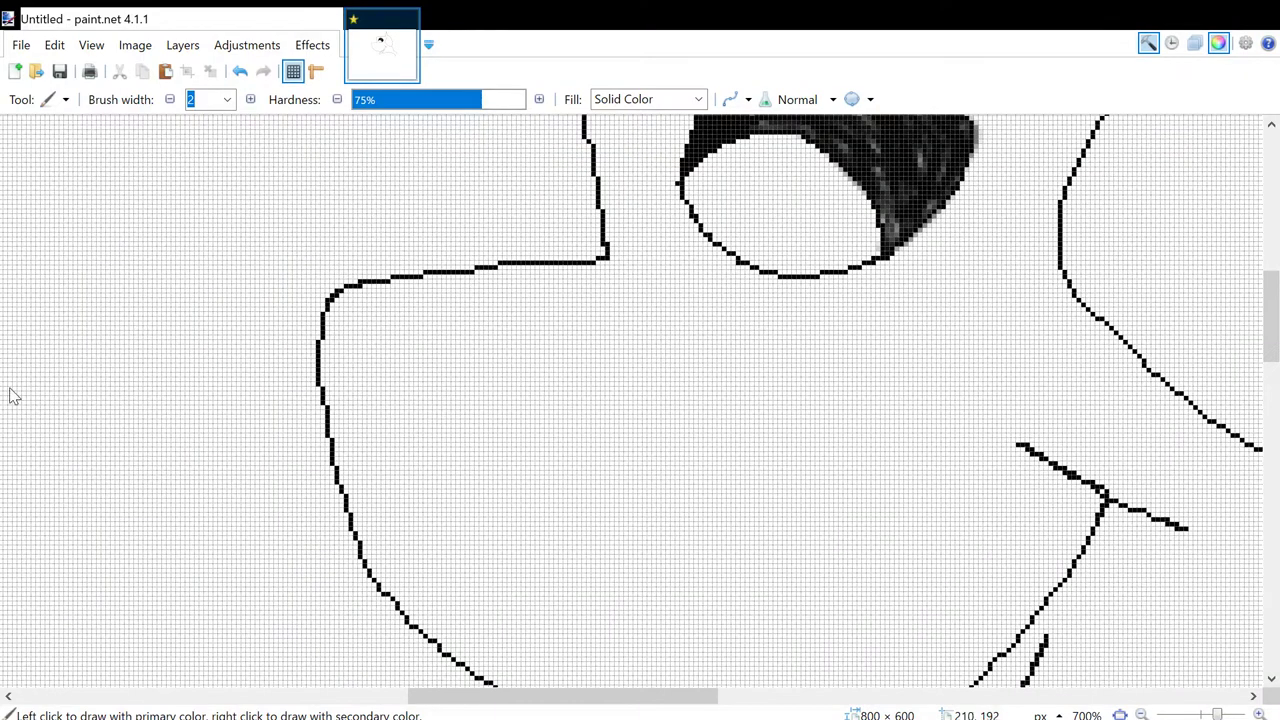
key("p")
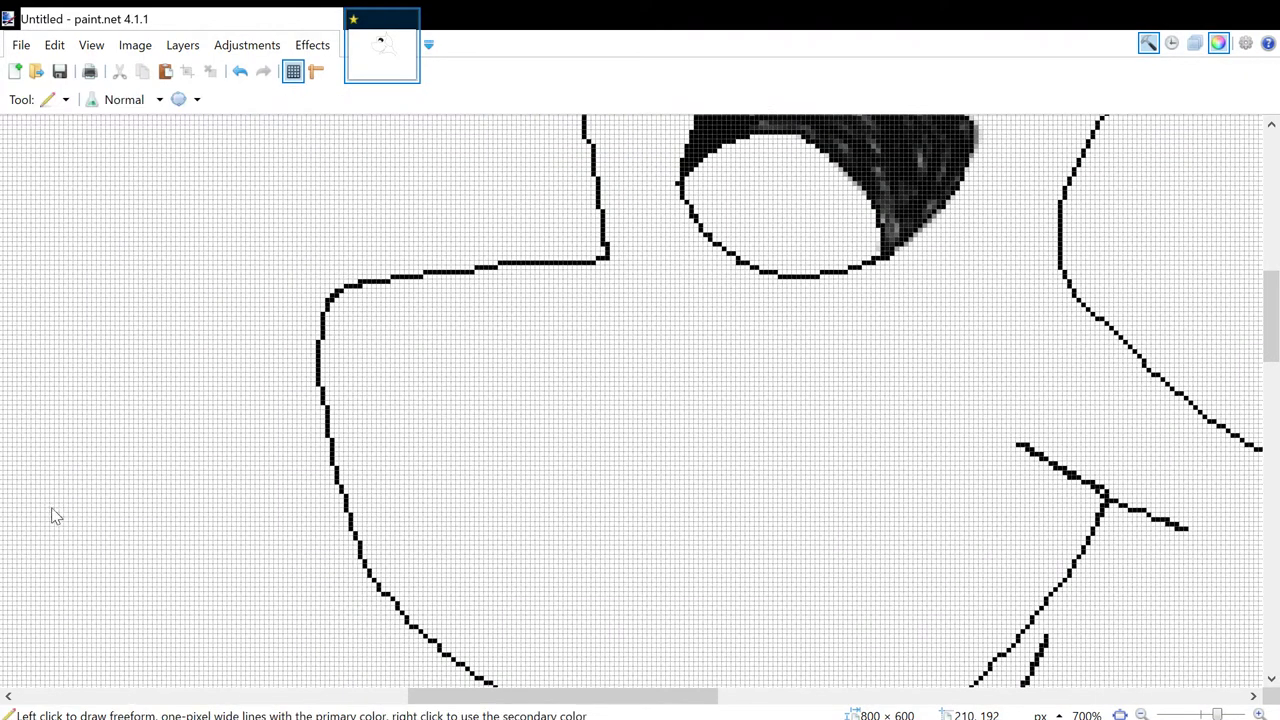
mouse_move(398, 603)
left_mouse_down()
mouse_move(501, 490)
mouse_move(606, 282)
left_mouse_up()
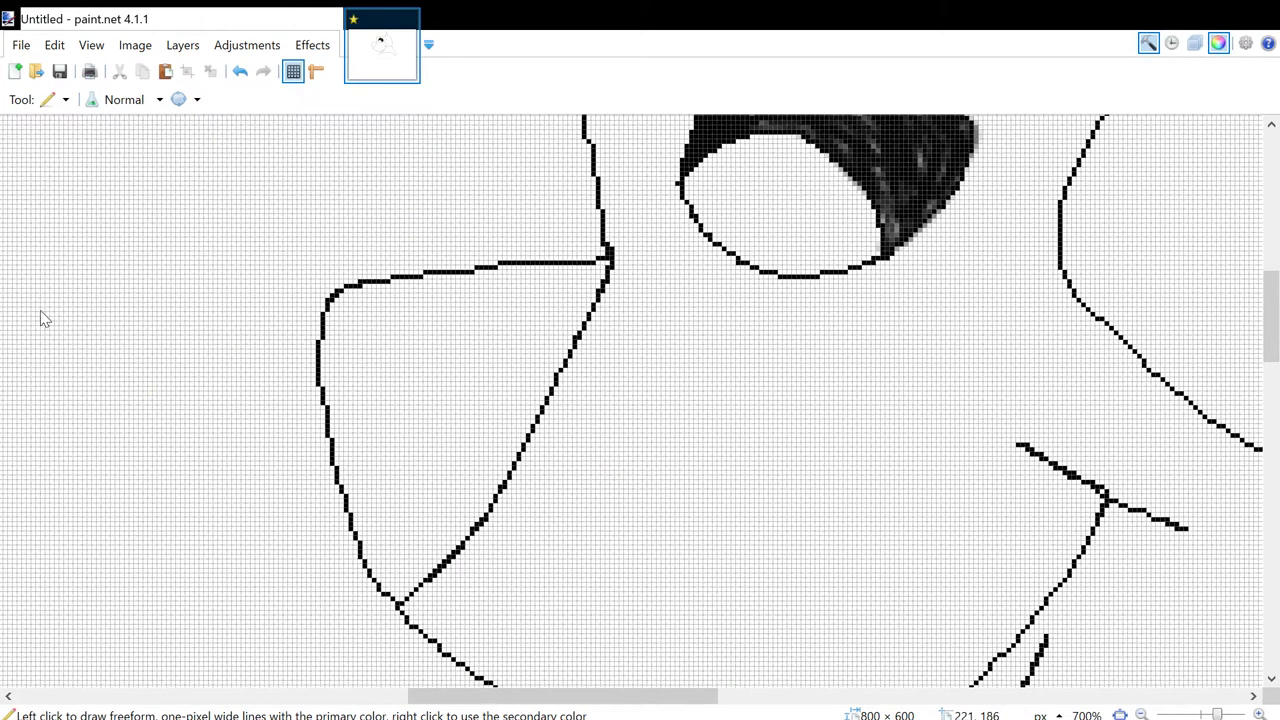
- Fill the enclosed nose area with solid black at 50% tolerance
key("b")
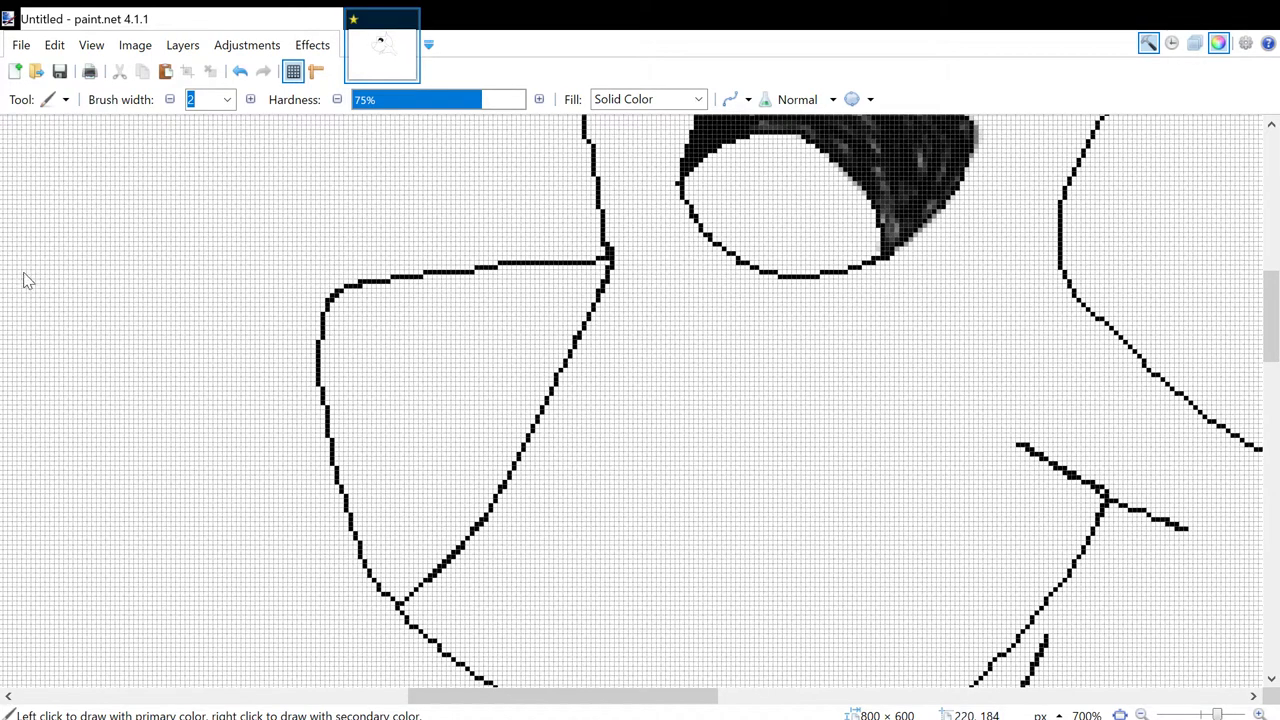
key("f")
left_click(430, 365)
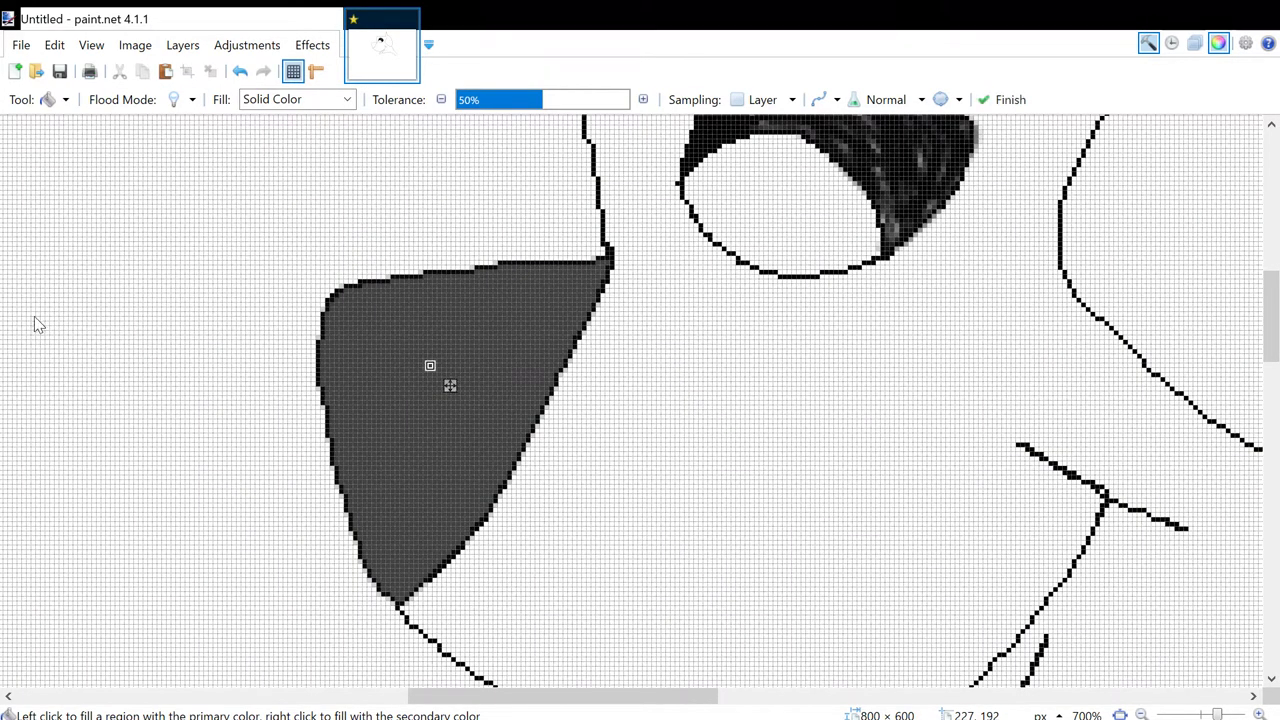
key("Return")
key("ctrl+z")
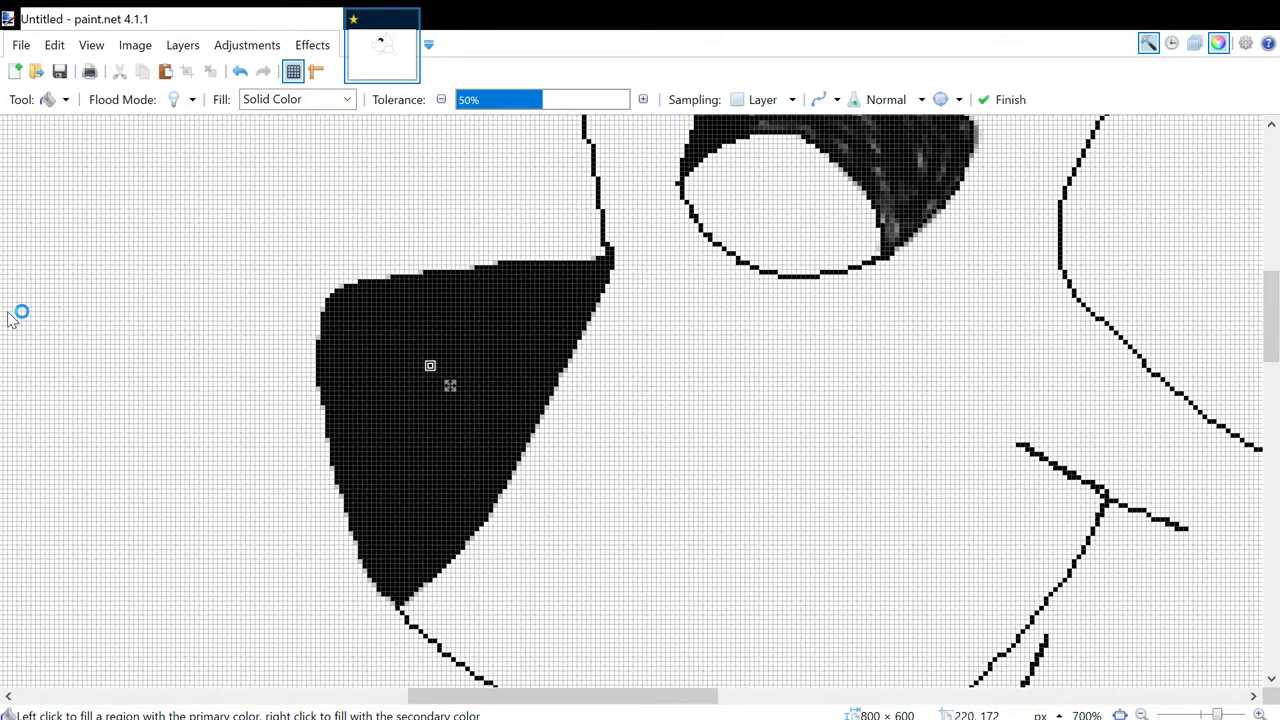
key("p")
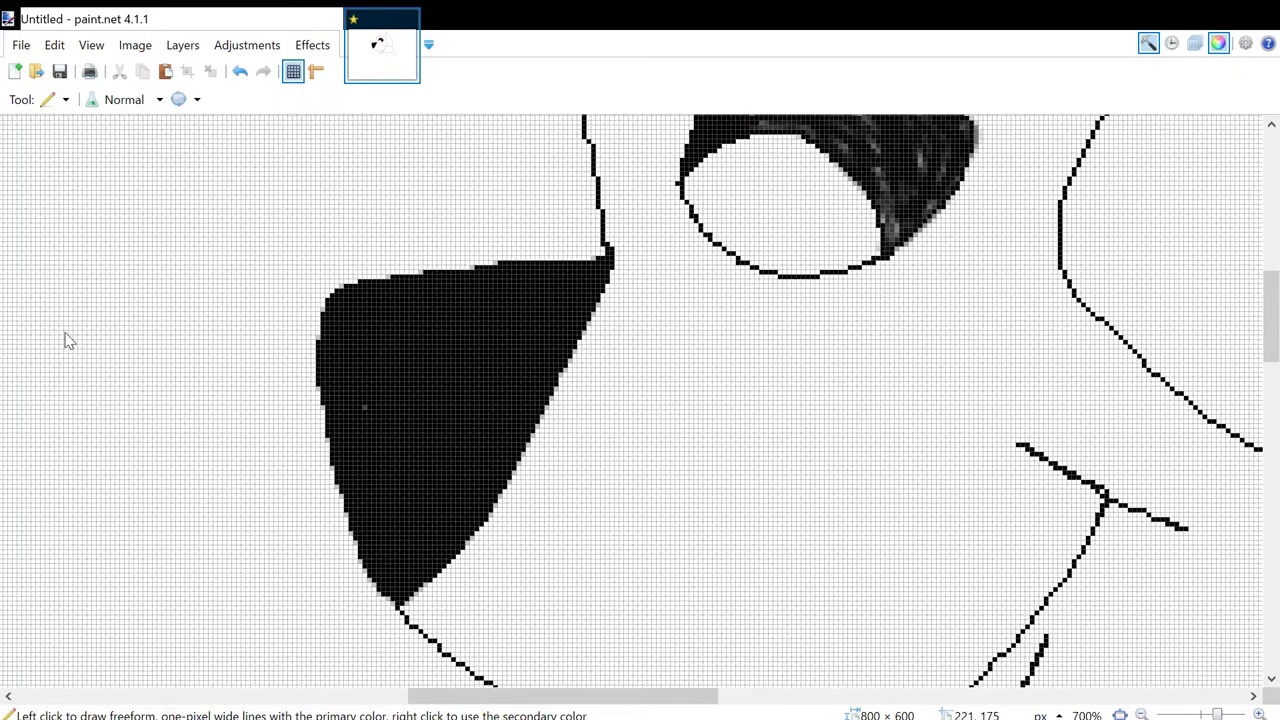
- Dab six small grey spots across the upper and middle part of the black nose using the Paintbrush at width 2
key("b")
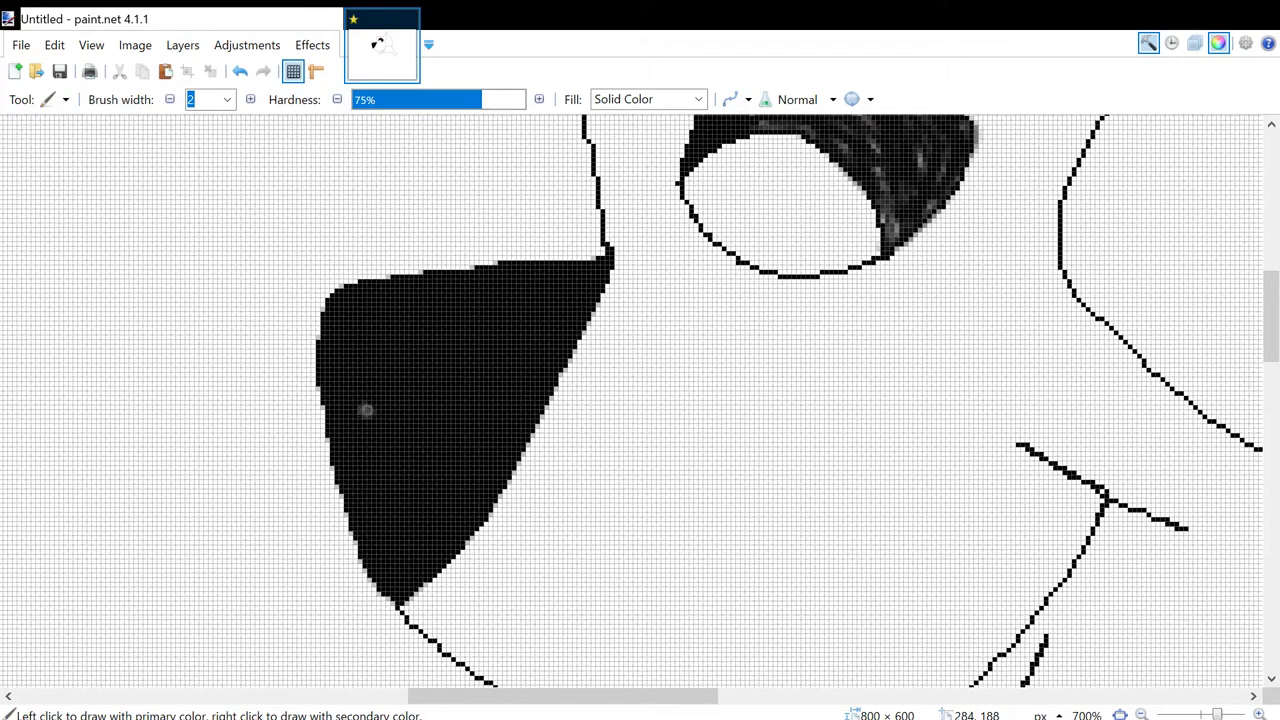
left_click(400, 355)
left_click(463, 397)
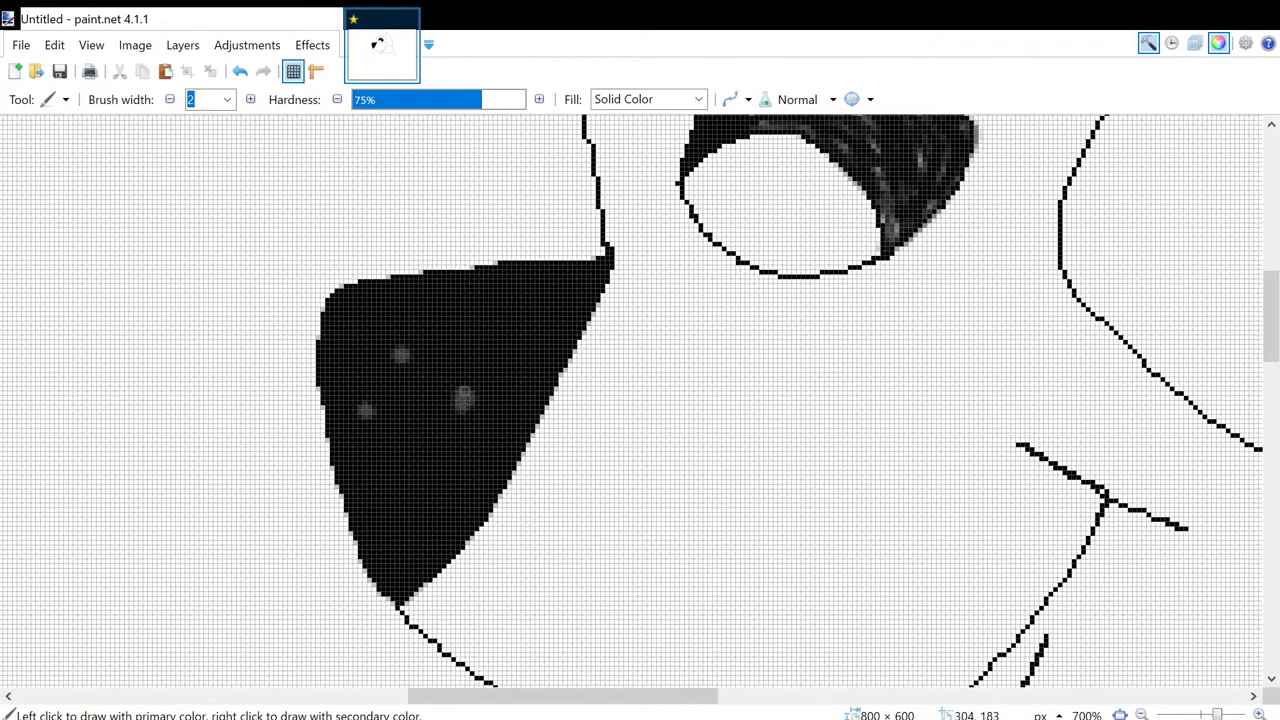
left_click(420, 477)
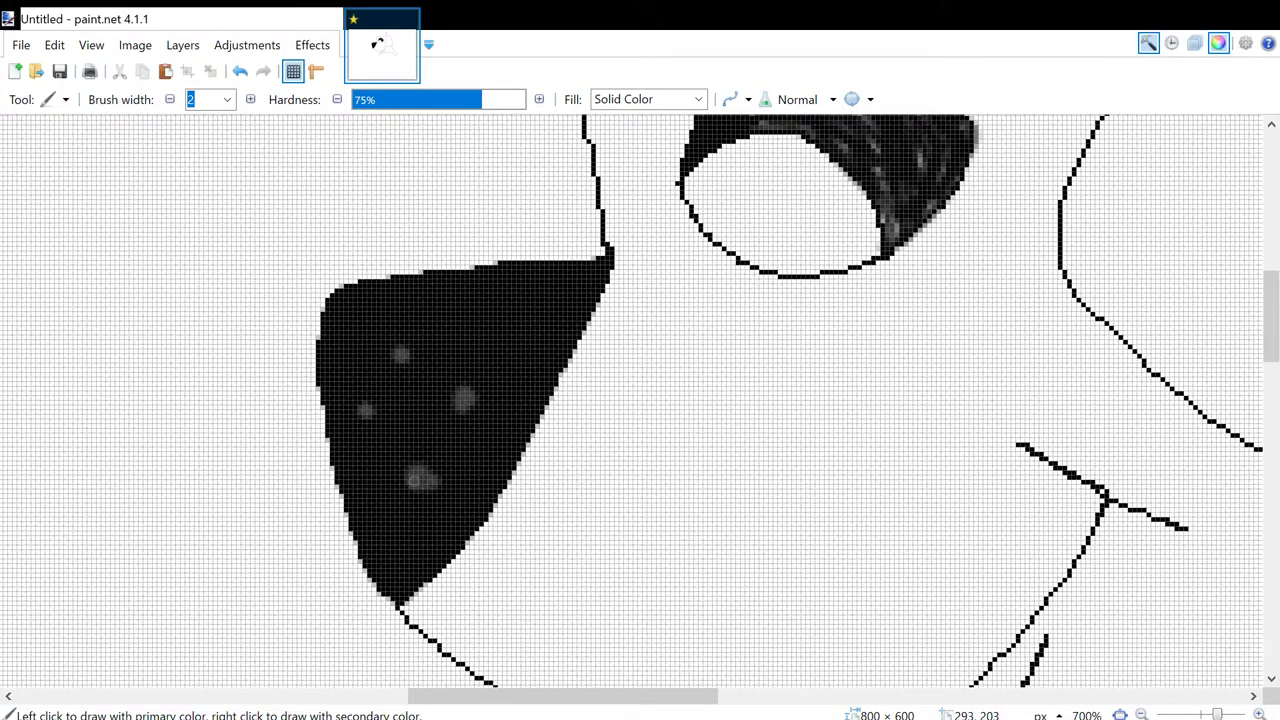
left_click(494, 321)
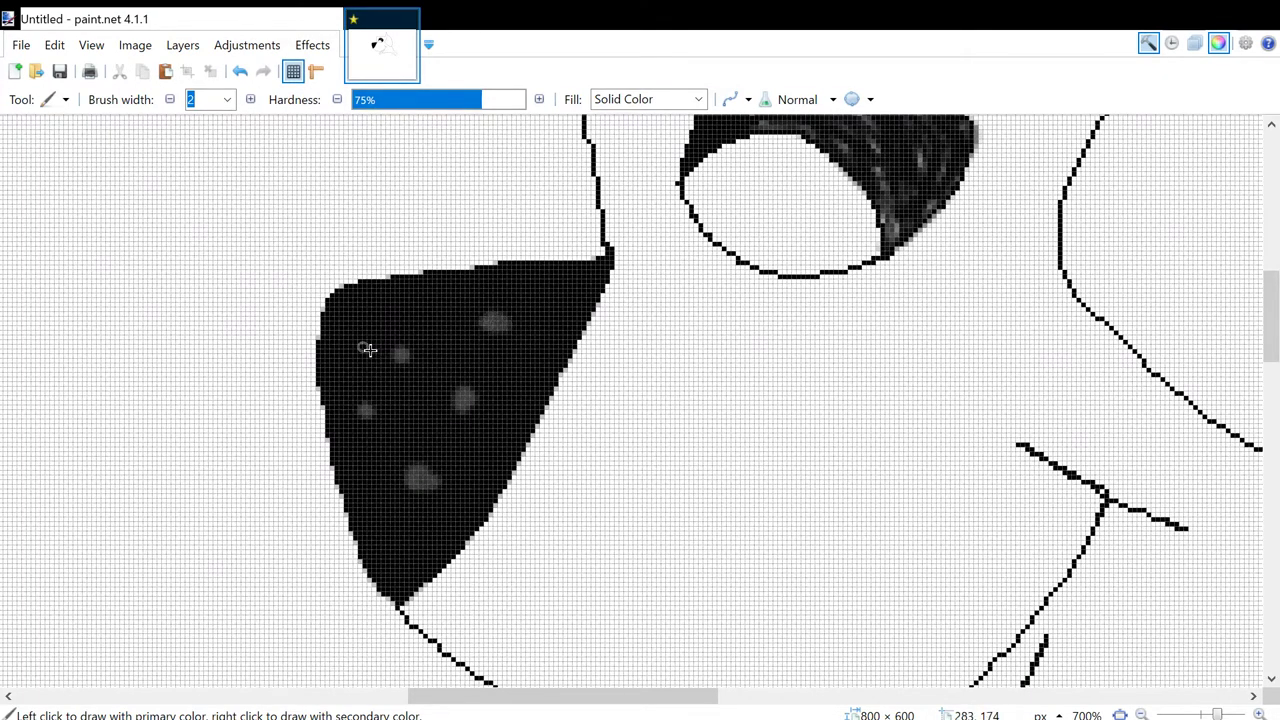
left_click(445, 316)
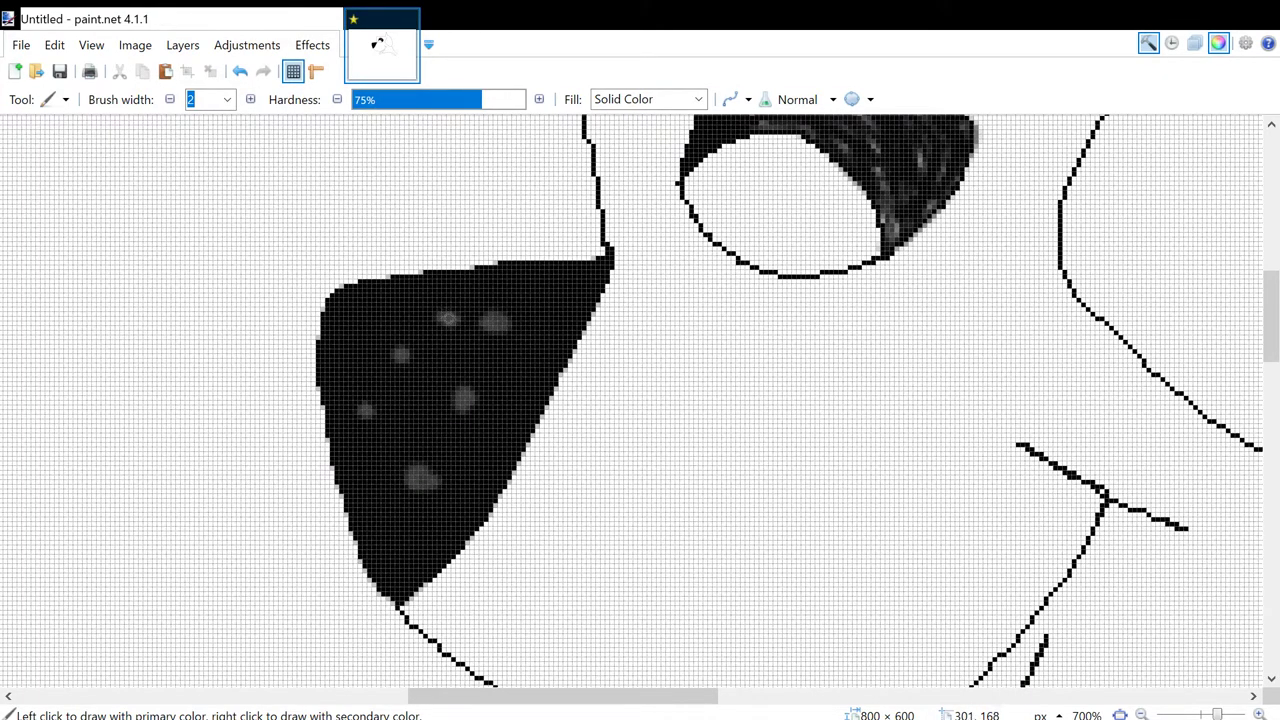
left_click_drag(680, 425, 470, 313)
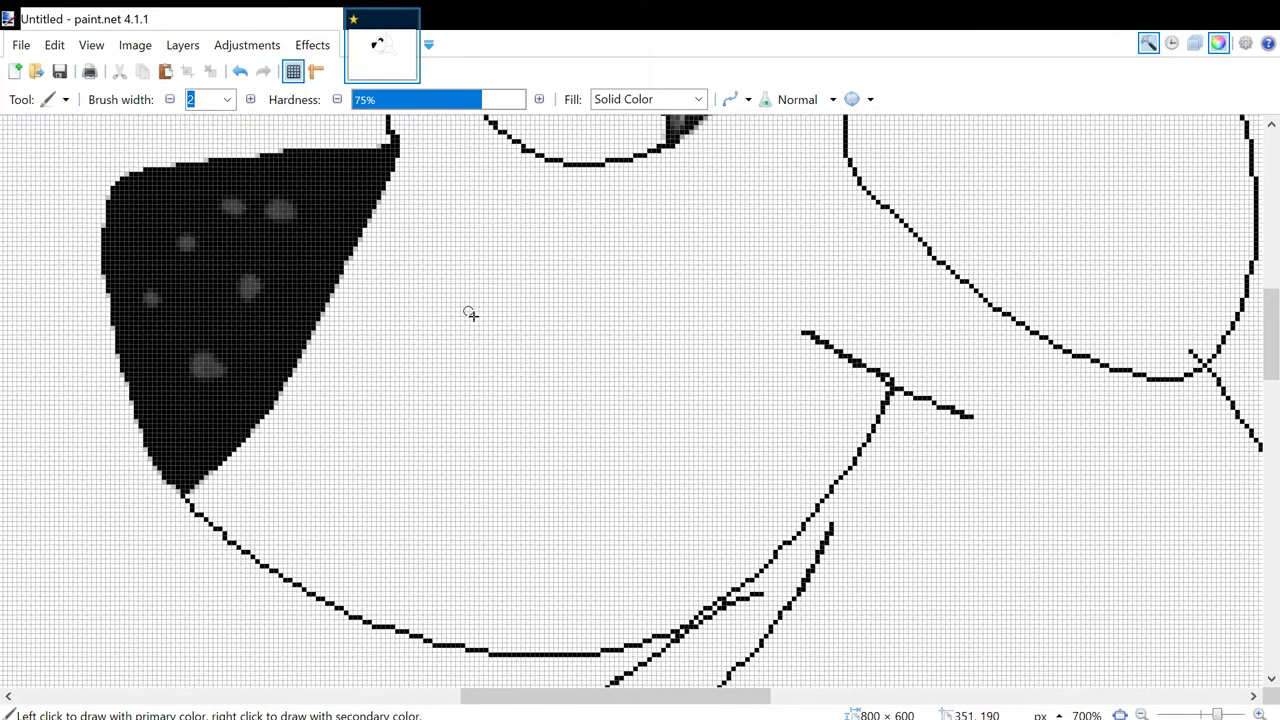
scroll(470, 313, "down", 4)
scroll(470, 313, "up", 2)
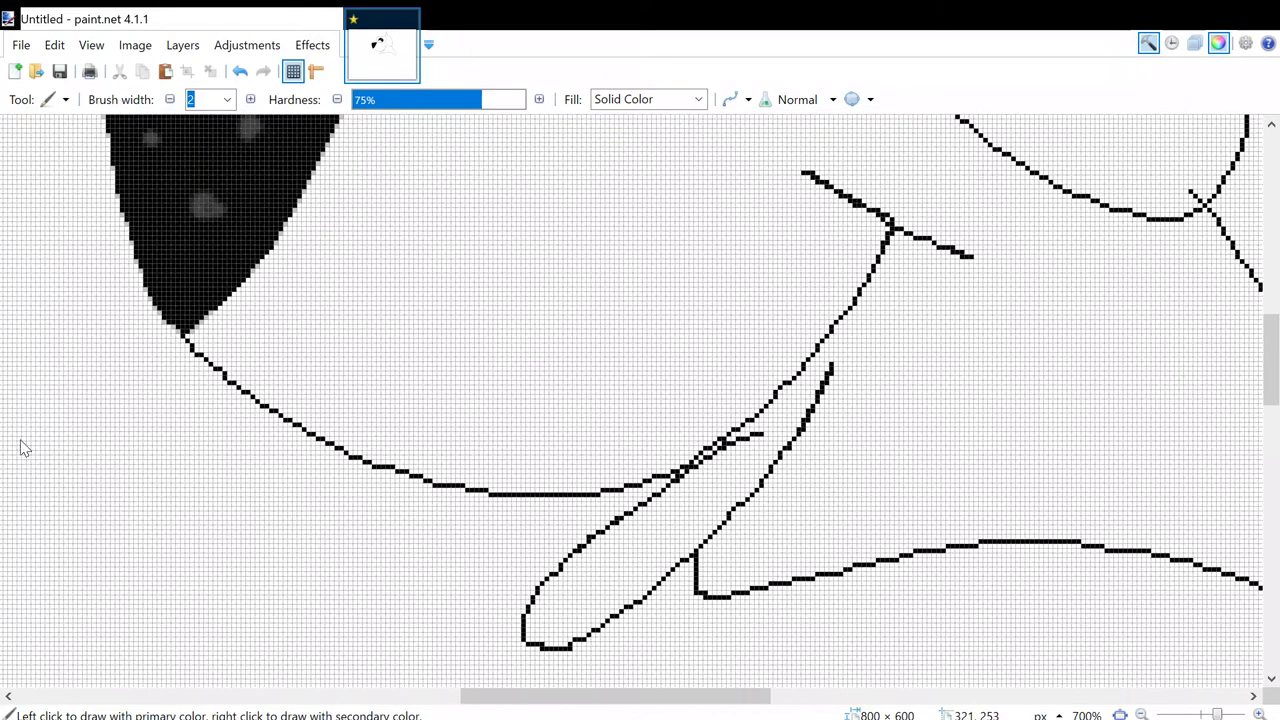
key("p")
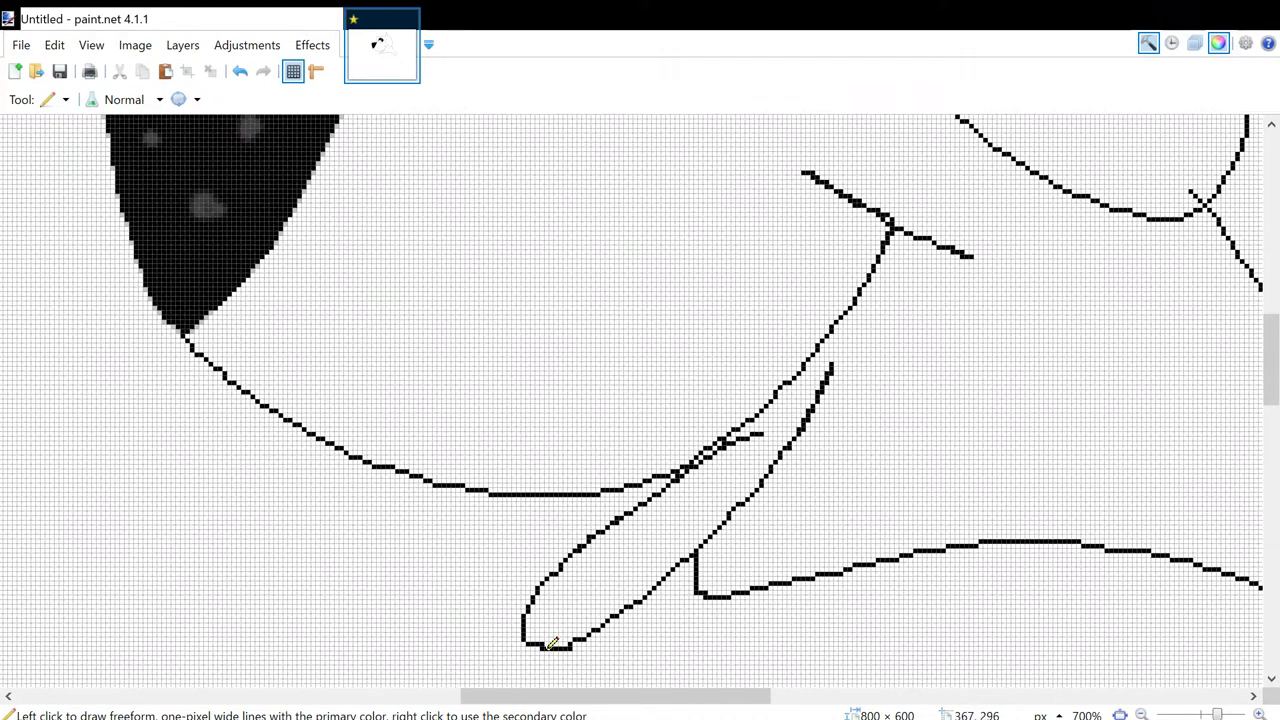
mouse_move(545, 643)
left_mouse_down()
mouse_move(581, 592)
mouse_move(700, 500)
left_mouse_up()
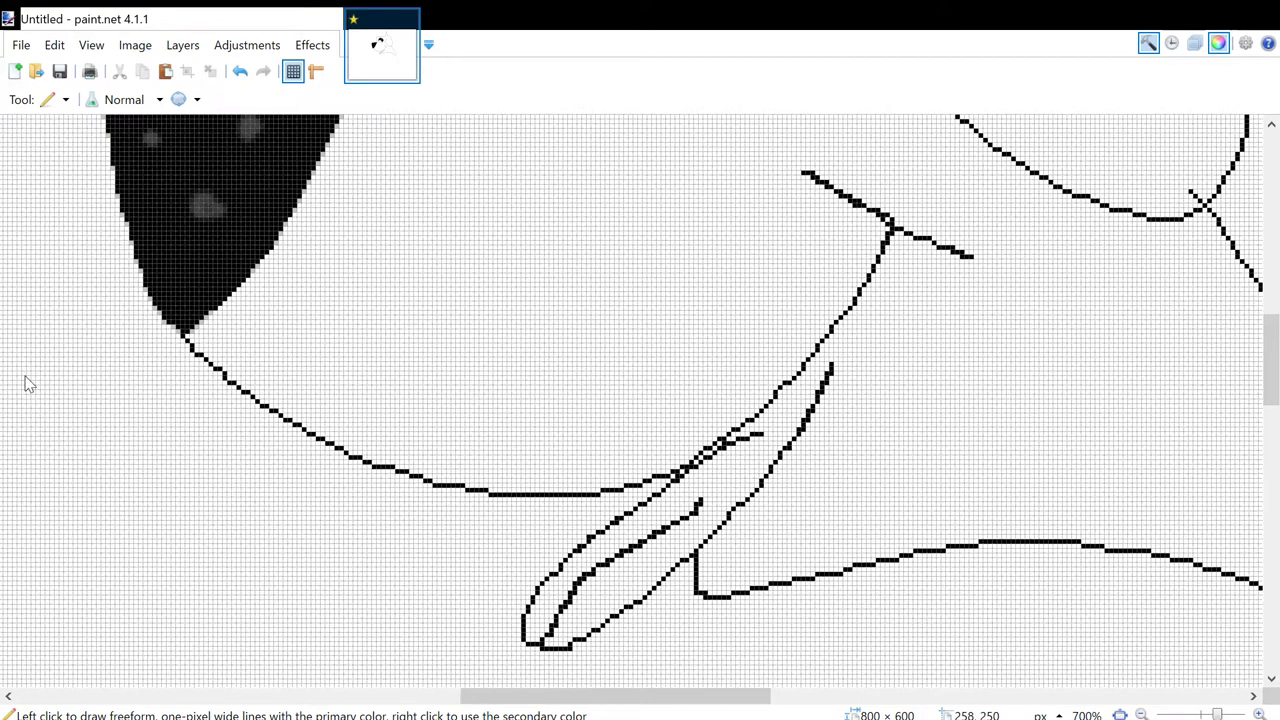
key("f")
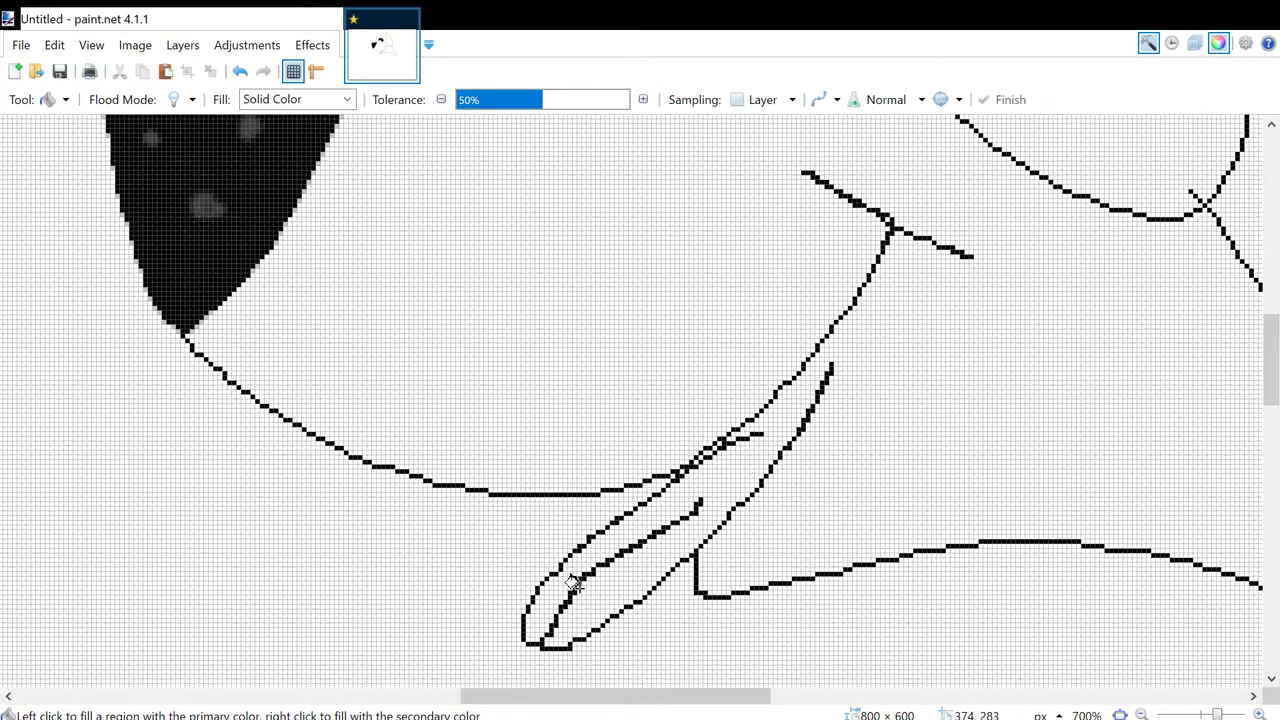
left_click(596, 606)
key("ctrl+z")
key("ctrl+y")
key("ctrl+z")
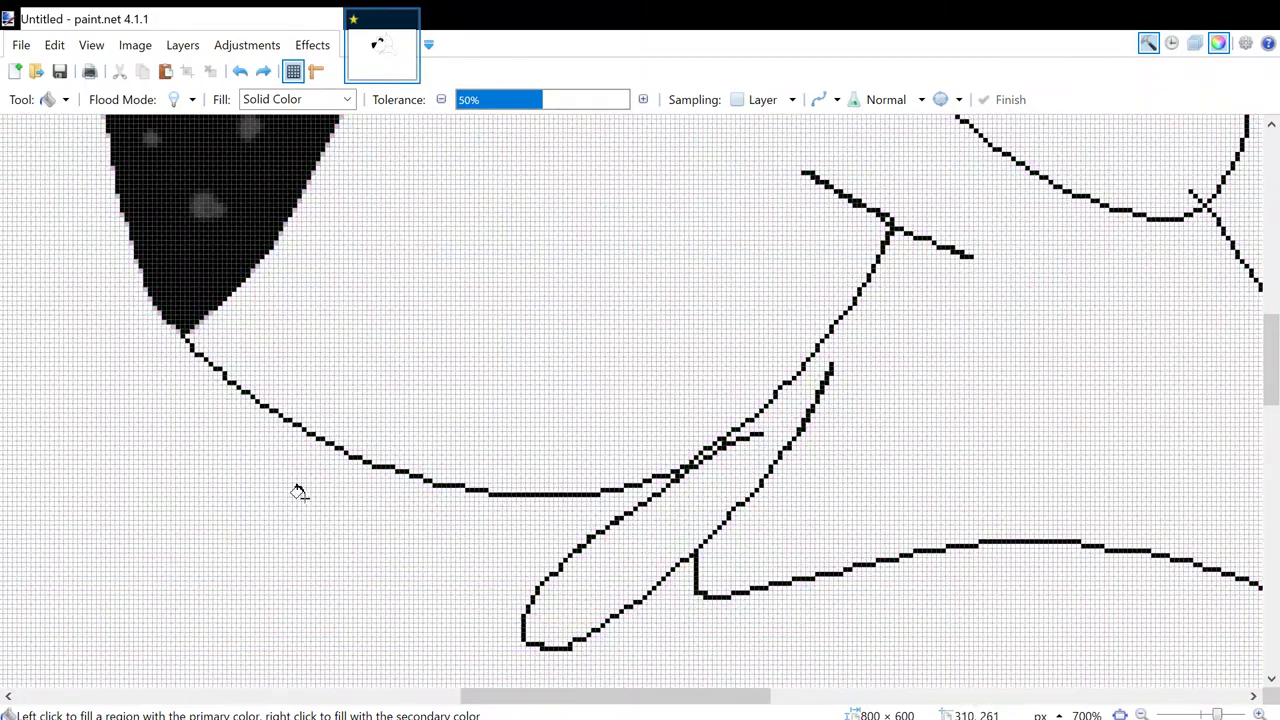
left_click(622, 580)
key("ctrl+z")
- Close the gap between the tongue's upper end and the mouth line with black Pencil strokes, blackening the slivers between them
key("p")
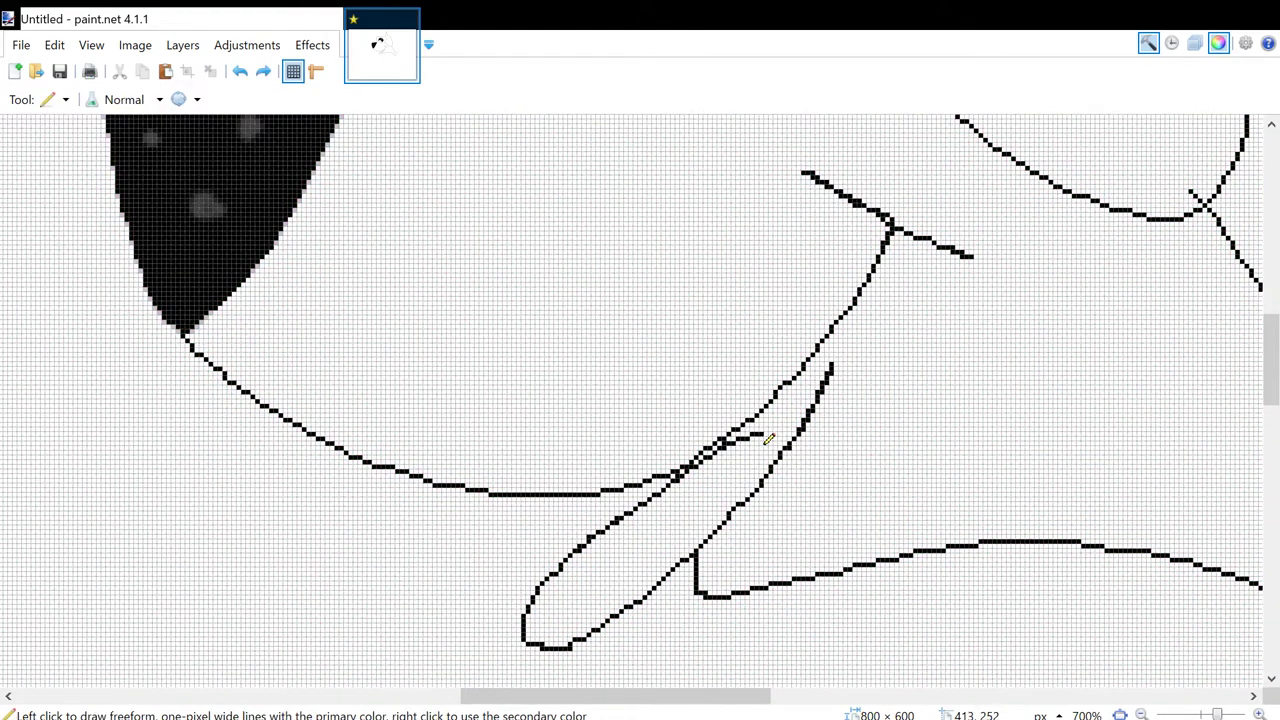
left_click_drag(757, 436, 757, 411)
key("ctrl+z")
left_click(689, 474)
mouse_move(715, 457)
left_mouse_down()
mouse_move(761, 430)
mouse_move(832, 366)
left_mouse_up()
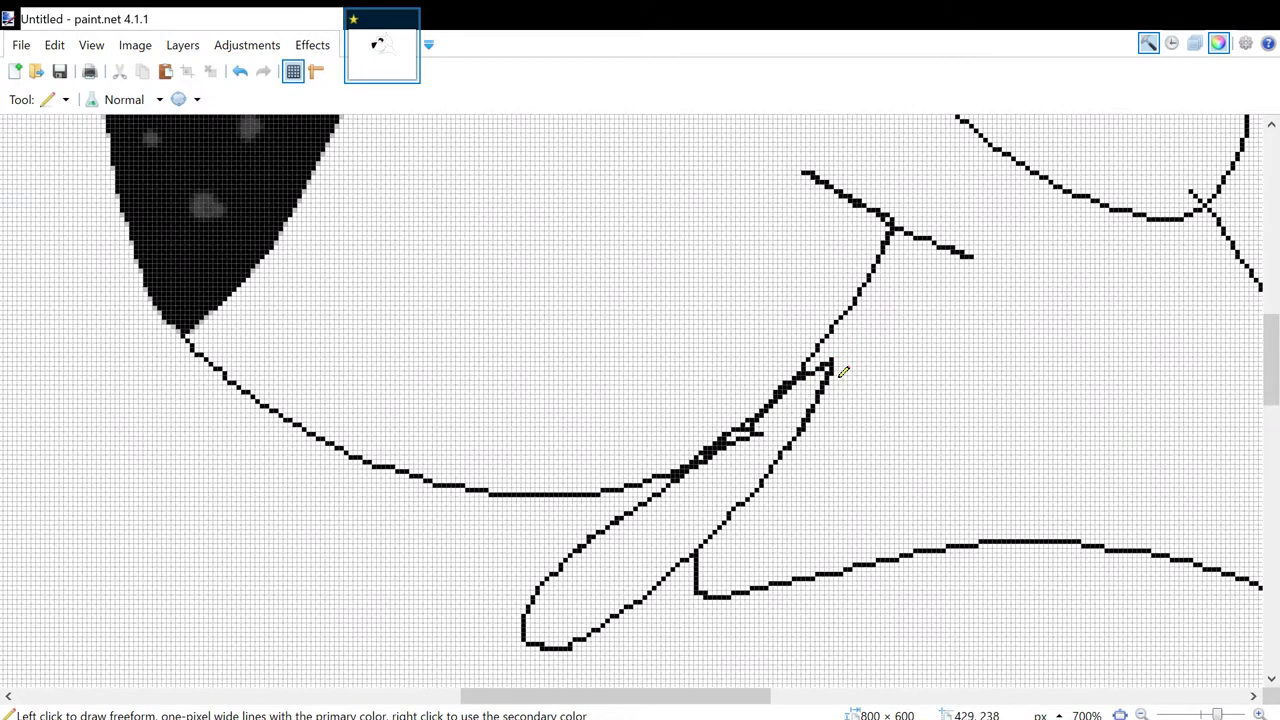
mouse_move(844, 357)
left_mouse_down()
mouse_move(838, 342)
mouse_move(822, 366)
left_mouse_up()
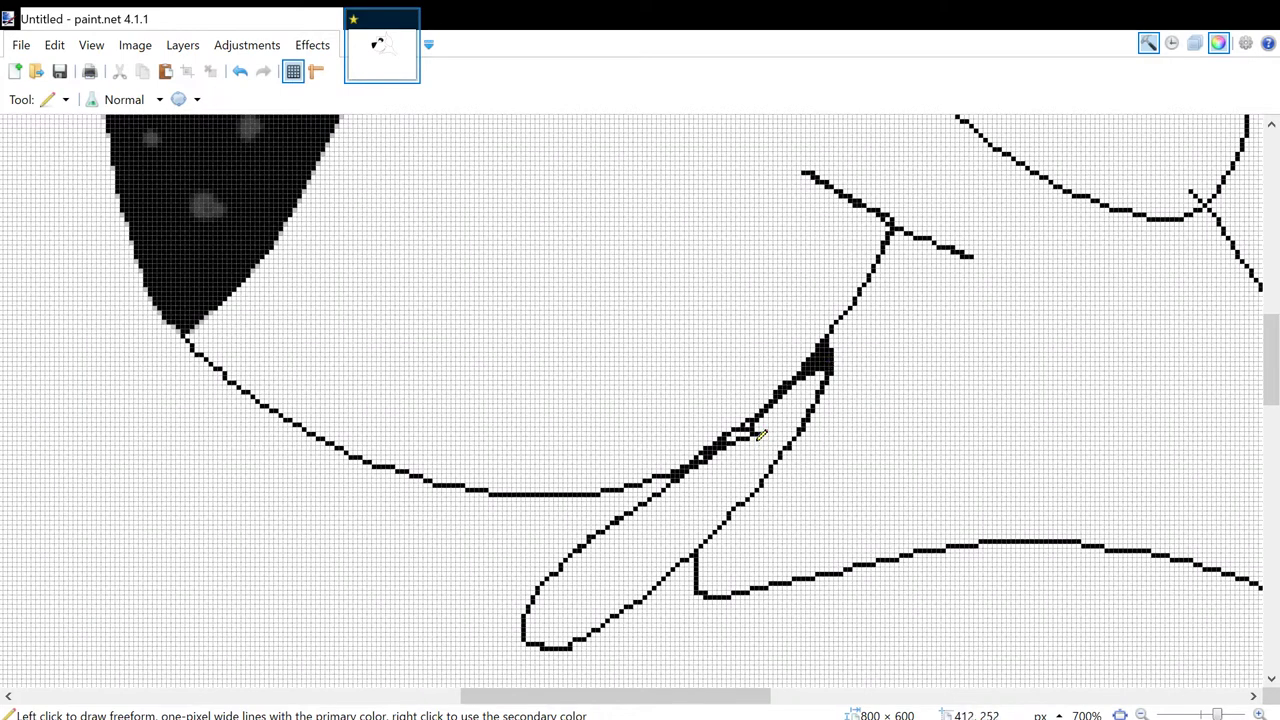
left_click_drag(755, 434, 745, 432)
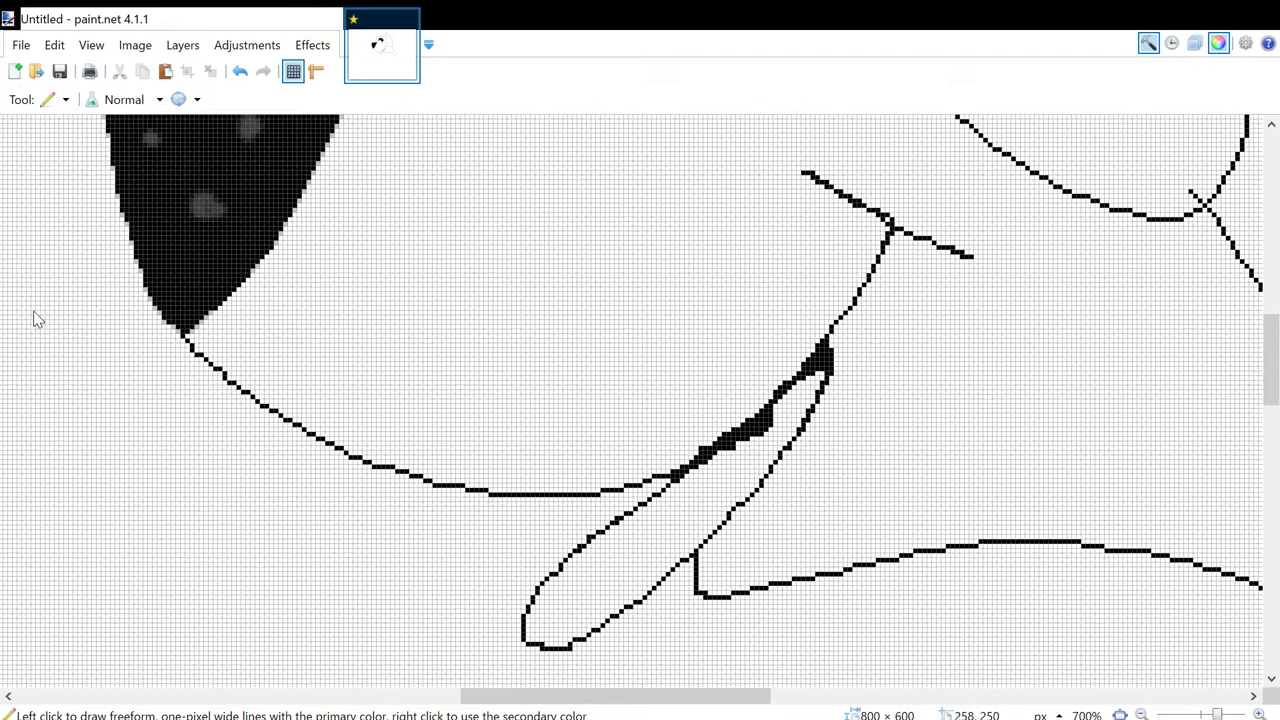
- Fill the tongue with solid pink at 50% tolerance and draw a black Pencil crease lengthwise along its middle
key("f")
left_click(654, 541)
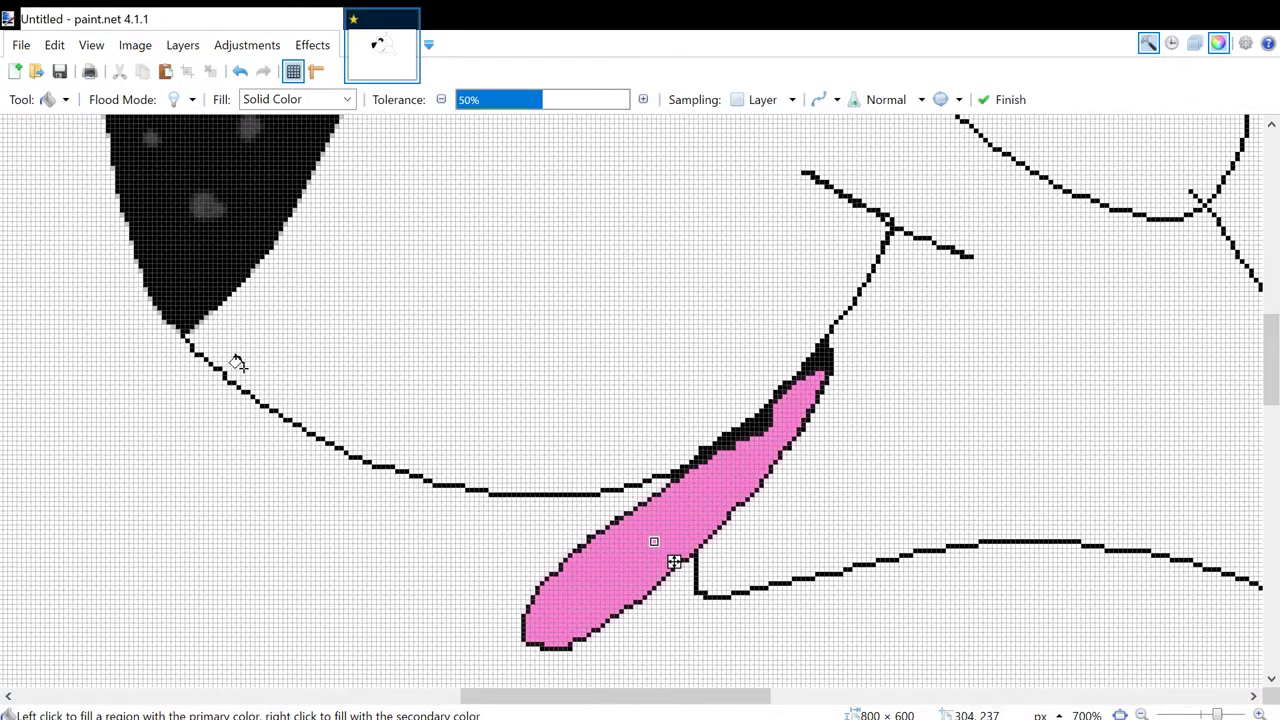
key("p")
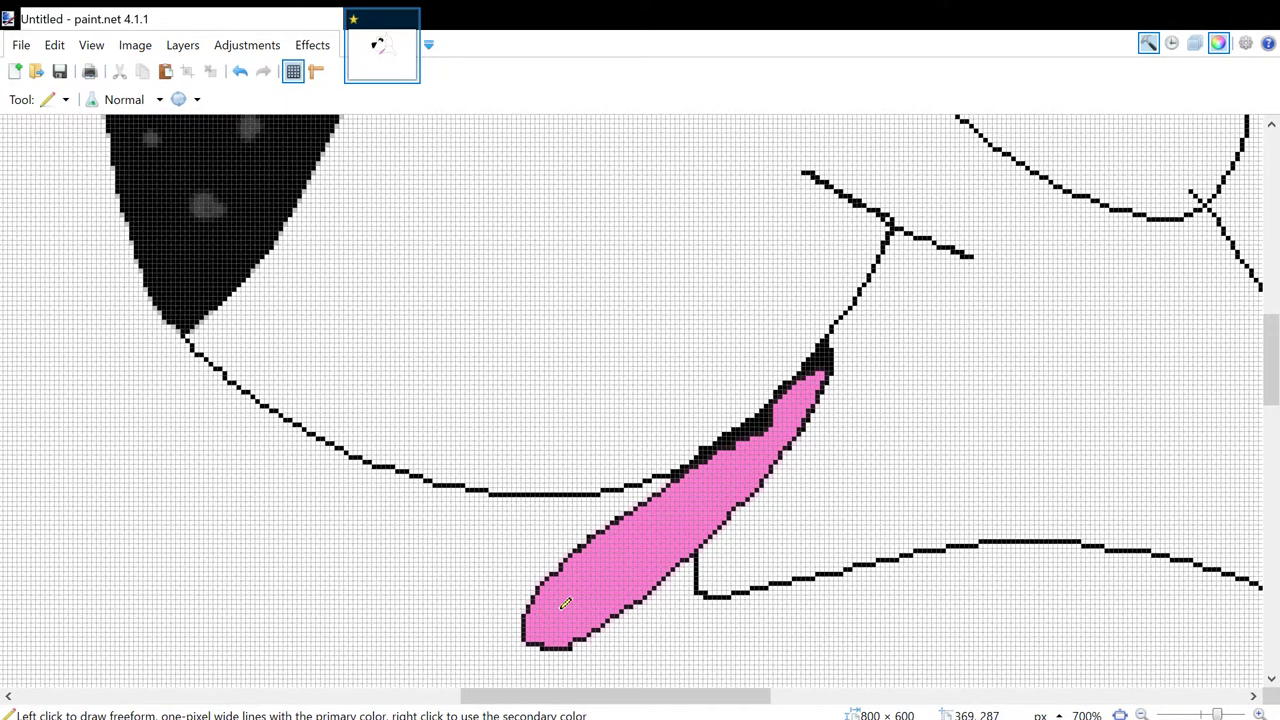
mouse_move(538, 643)
left_mouse_down()
mouse_move(644, 542)
mouse_move(743, 470)
left_mouse_up()
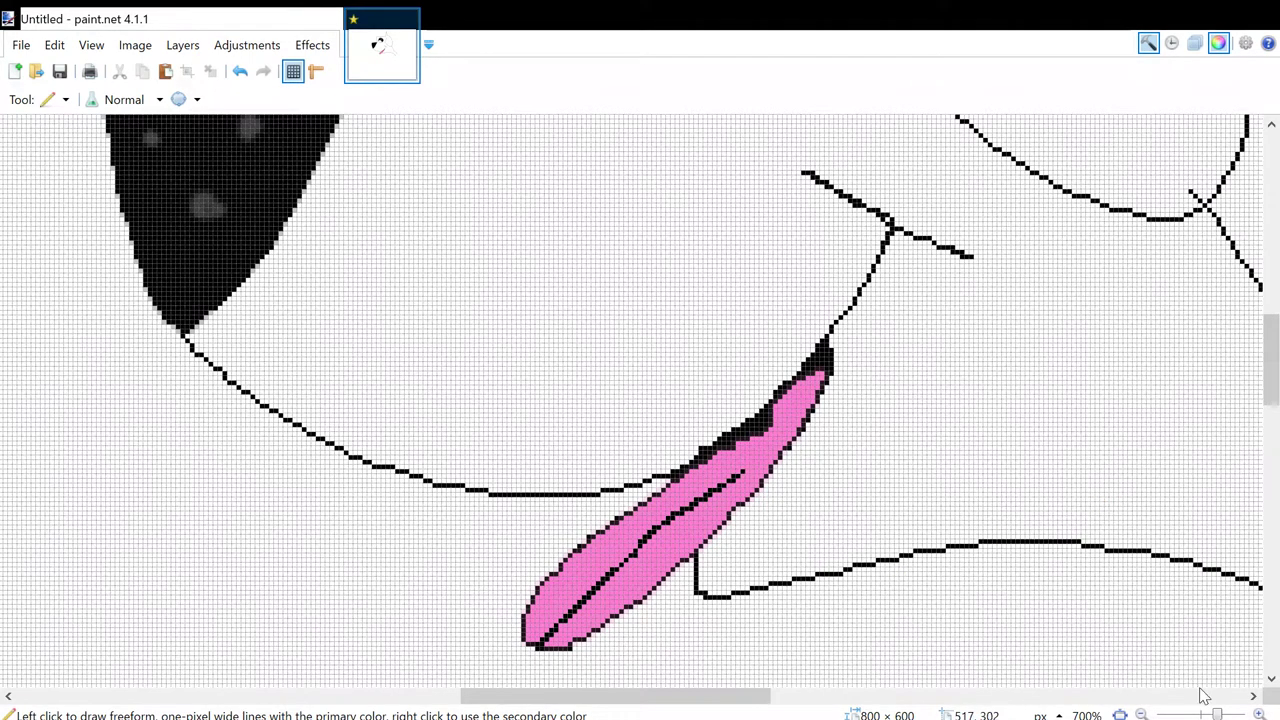
- Close the open end of the neck with a Pencil line and fill the head, ear and neck with light orange
scroll(571, 428, "down", 5)
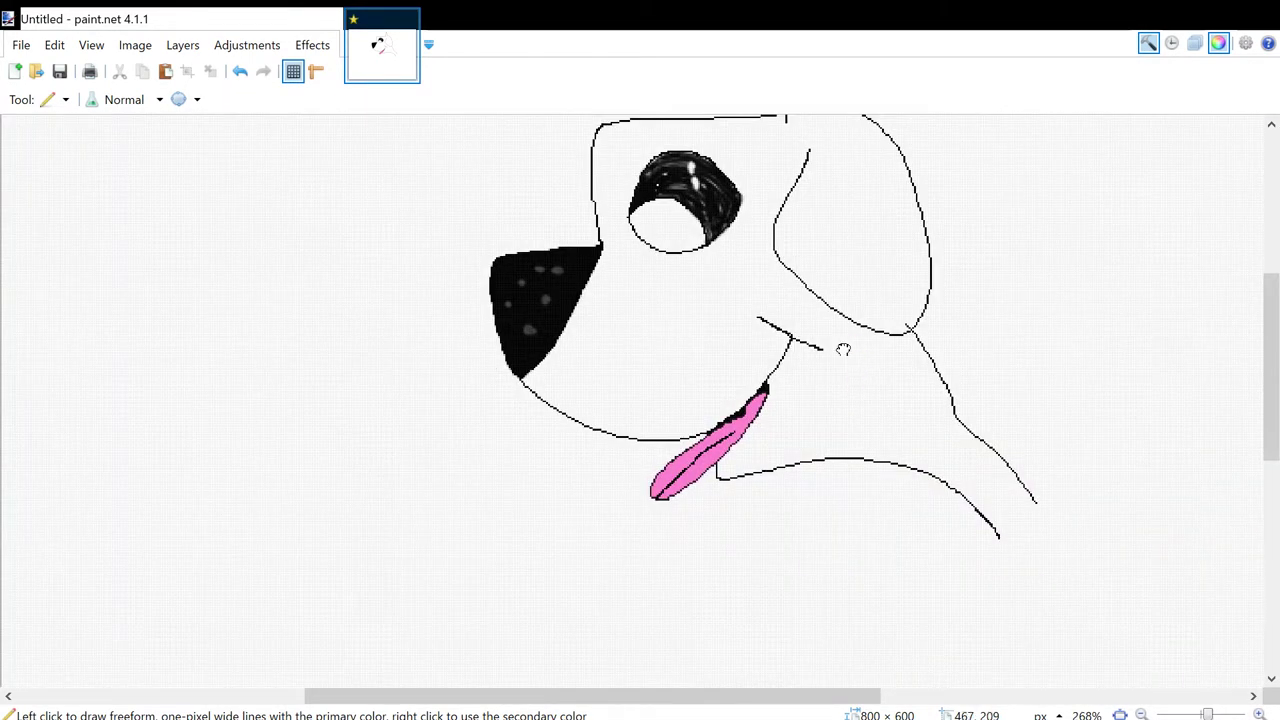
left_click_drag(843, 349, 745, 408)
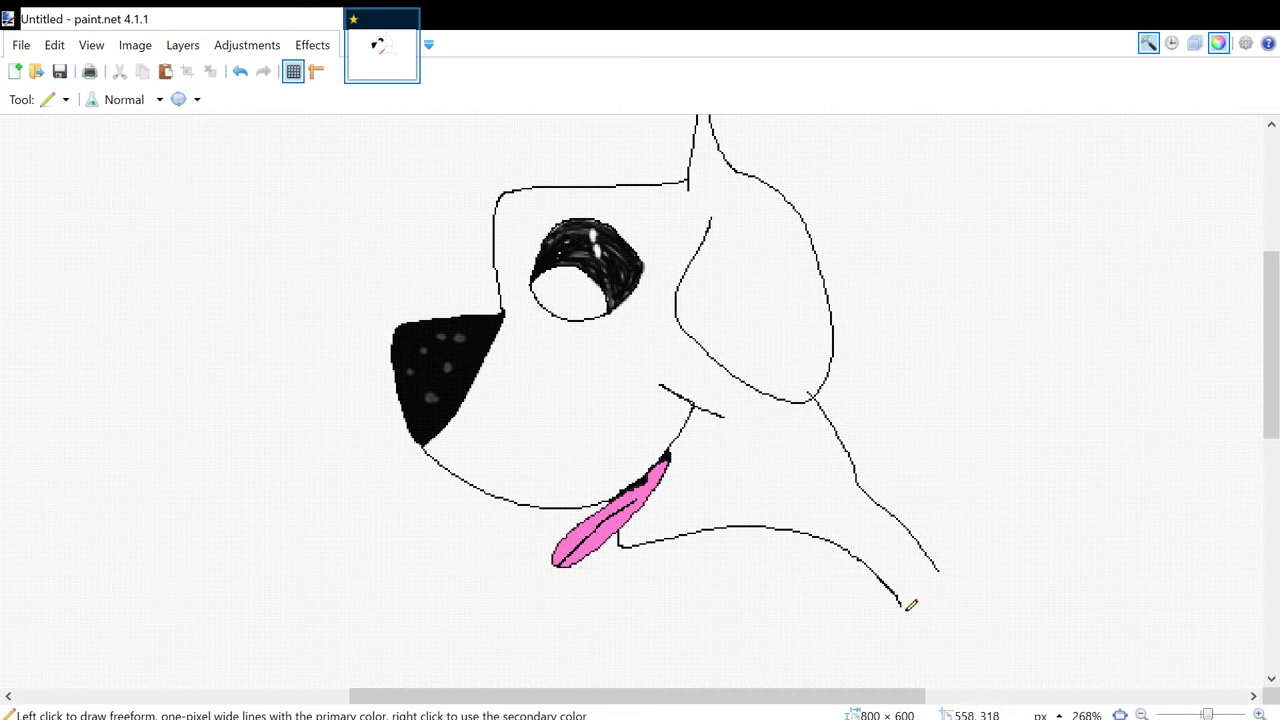
left_click_drag(906, 608, 944, 569)
key("f")
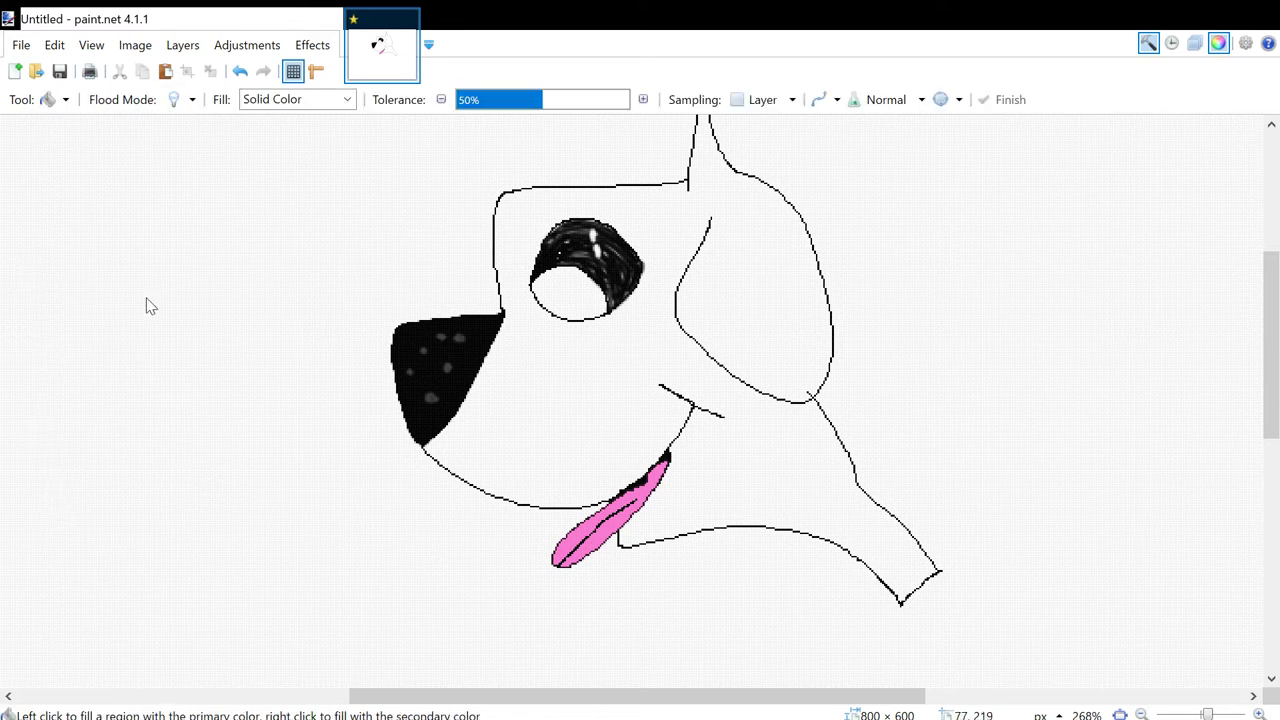
left_click(580, 405)
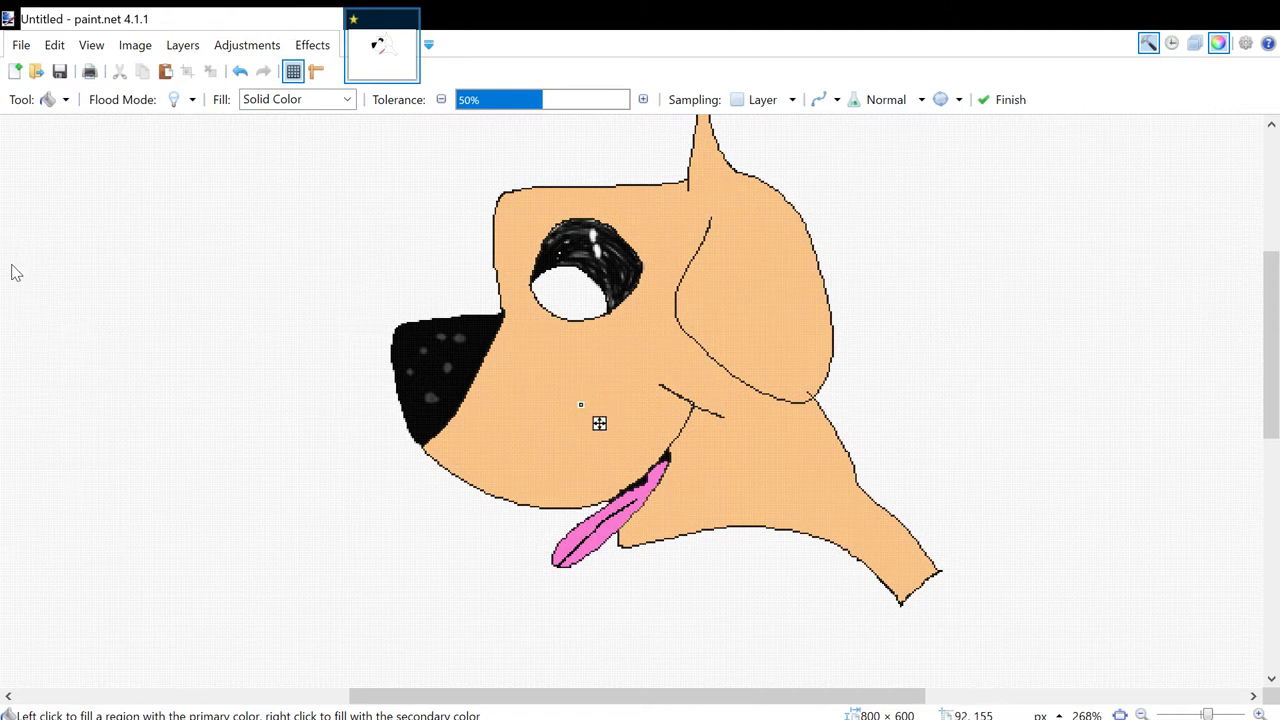
- Handwrite "Yay" in large cursive letters with the black Pencil in the empty area behind the dog's head
key("p")
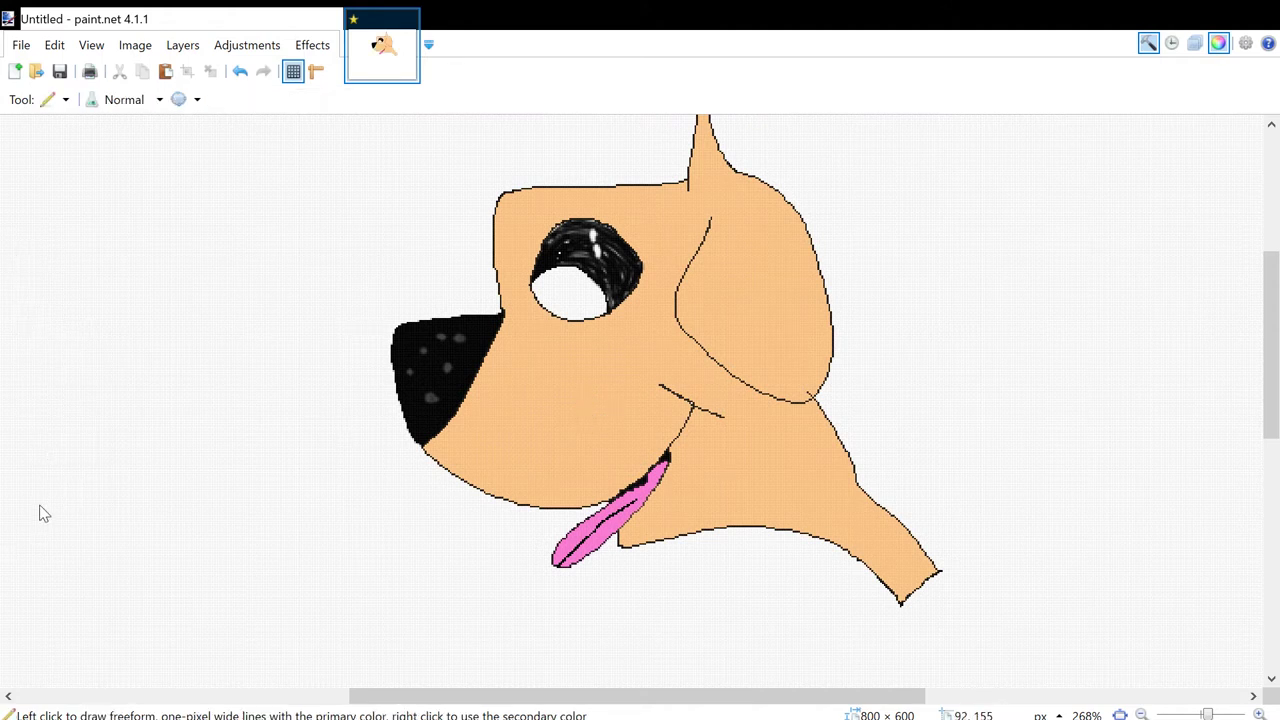
mouse_move(1278, 205)
left_mouse_down()
mouse_move(1018, 182)
mouse_move(1015, 270)
left_mouse_up()
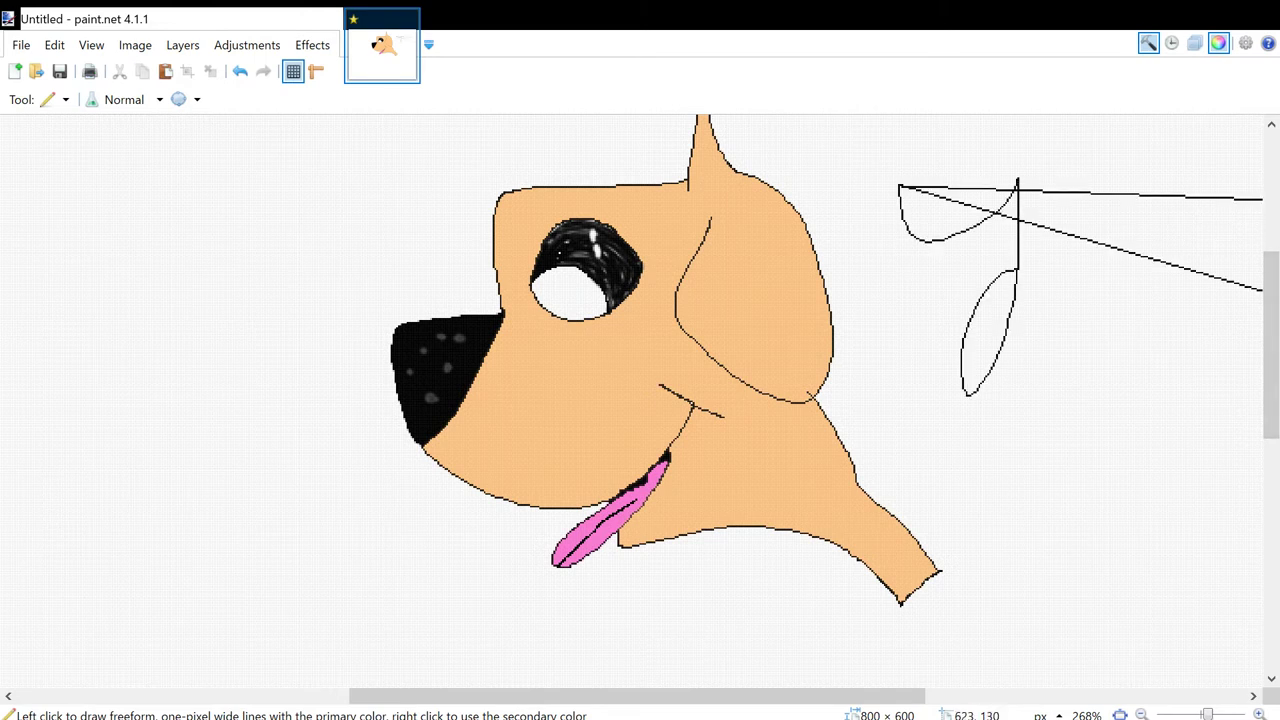
key("ctrl+z")
mouse_move(902, 164)
left_mouse_down()
mouse_move(966, 166)
mouse_move(958, 324)
mouse_move(1194, 321)
mouse_move(1171, 468)
mouse_move(1216, 385)
left_mouse_up()
left_click_drag(1241, 232, 1235, 346)
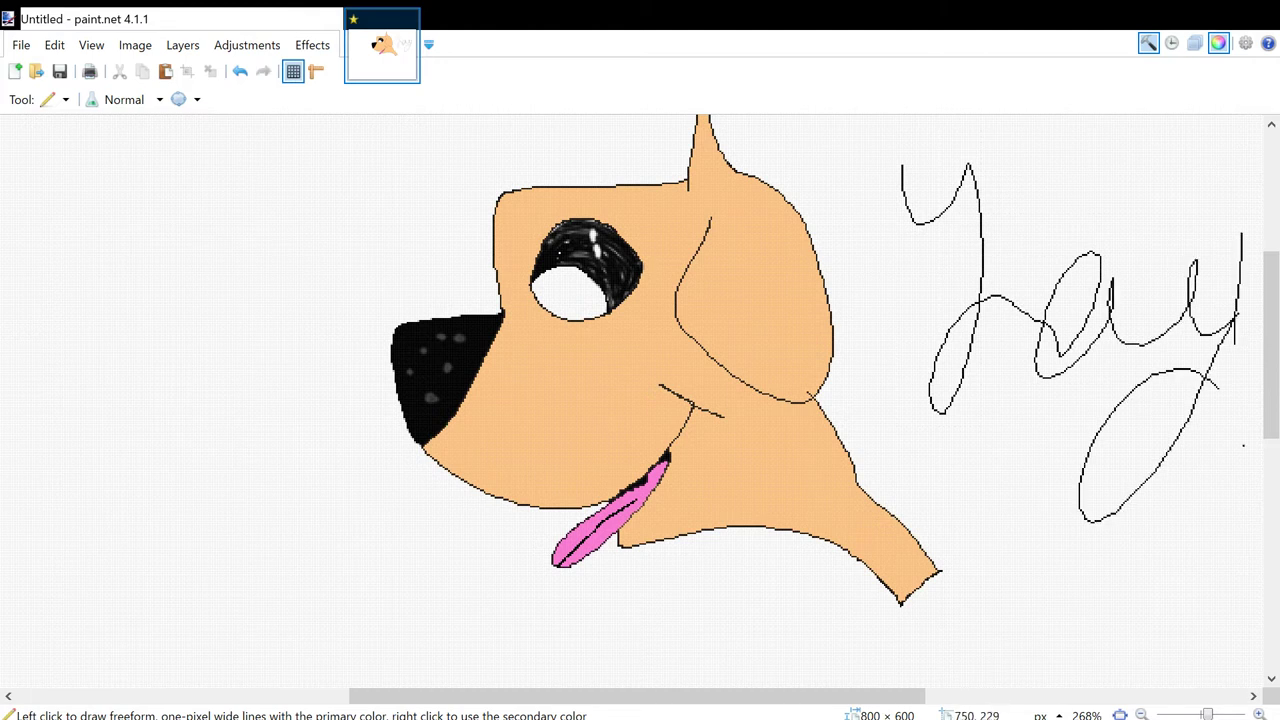
- Handwrite "YAY!" in slanted capital letters with the Pencil in the empty area in front of the dog's face
left_click_drag(134, 258, 208, 292)
left_click_drag(226, 220, 246, 354)
mouse_move(292, 388)
left_mouse_down()
mouse_move(280, 192)
mouse_move(368, 296)
left_mouse_up()
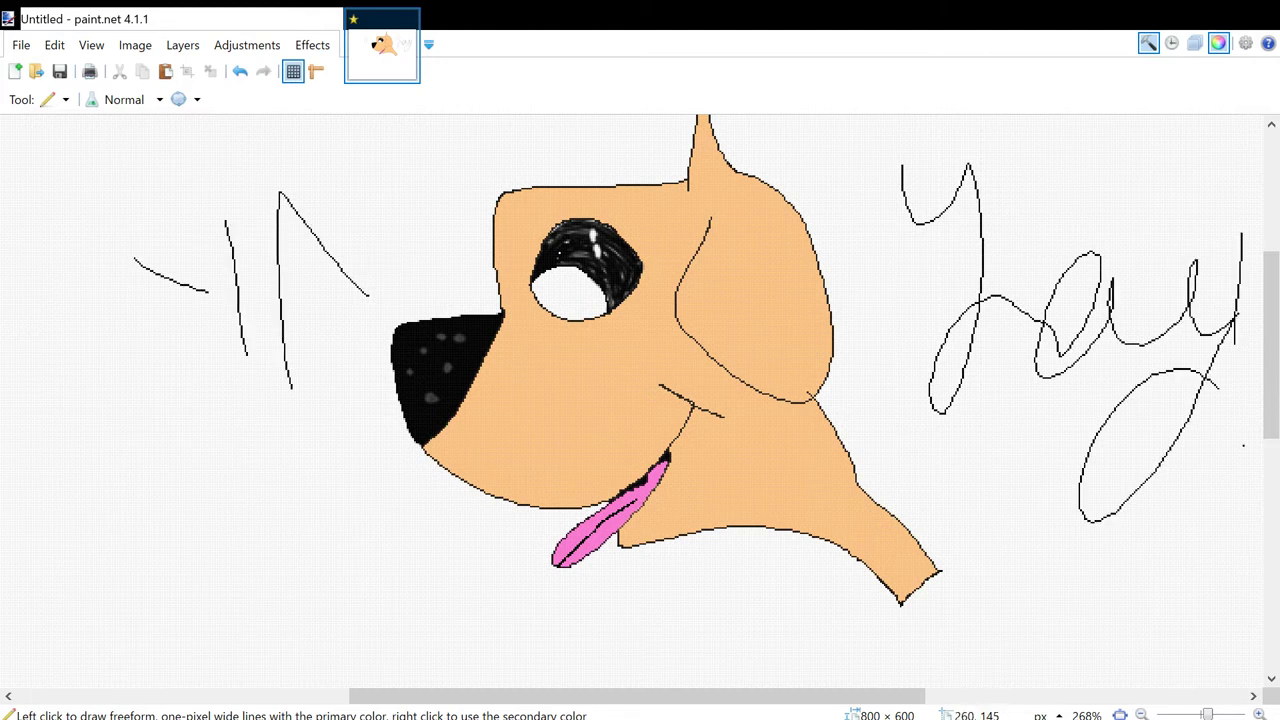
left_click_drag(380, 186, 418, 186)
left_click_drag(416, 142, 434, 262)
left_click_drag(448, 126, 464, 184)
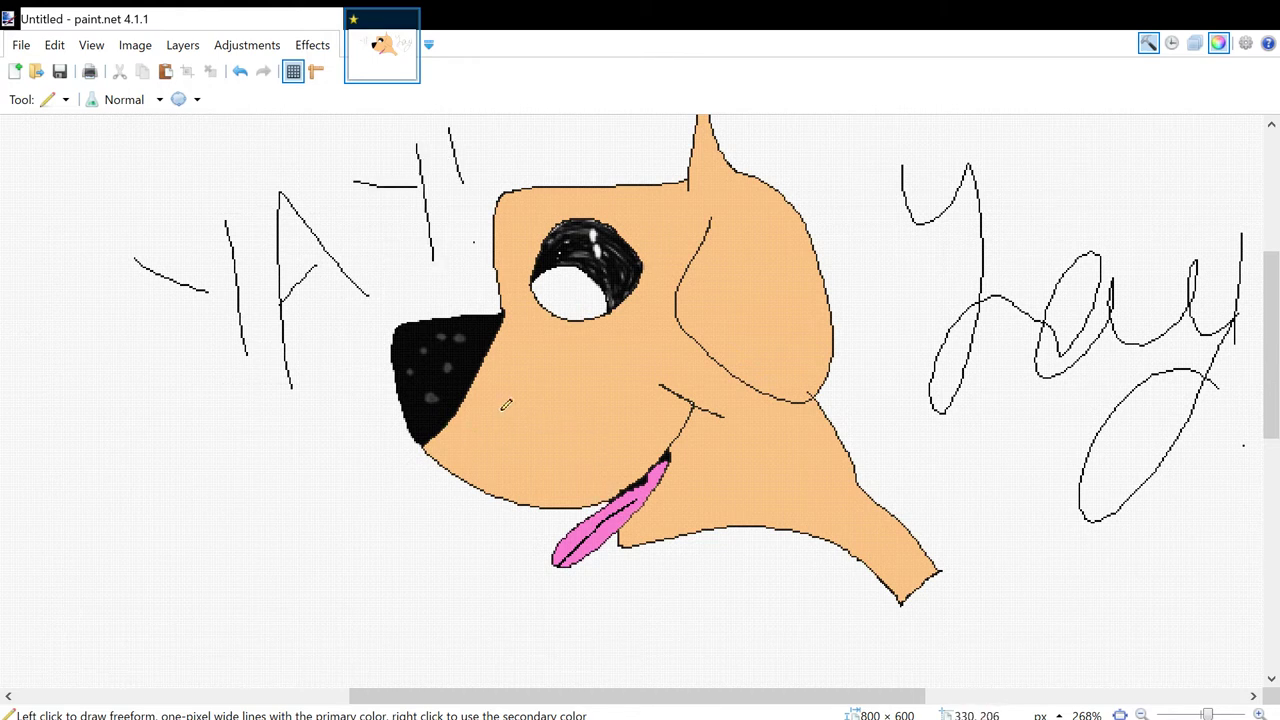
- Draw three small black whisker dots, each about 4 pixels wide, on the muzzle just behind the nose
left_click_drag(517, 401, 520, 399)
scroll(522, 420, "up", 4)
scroll(529, 487, "up", 3)
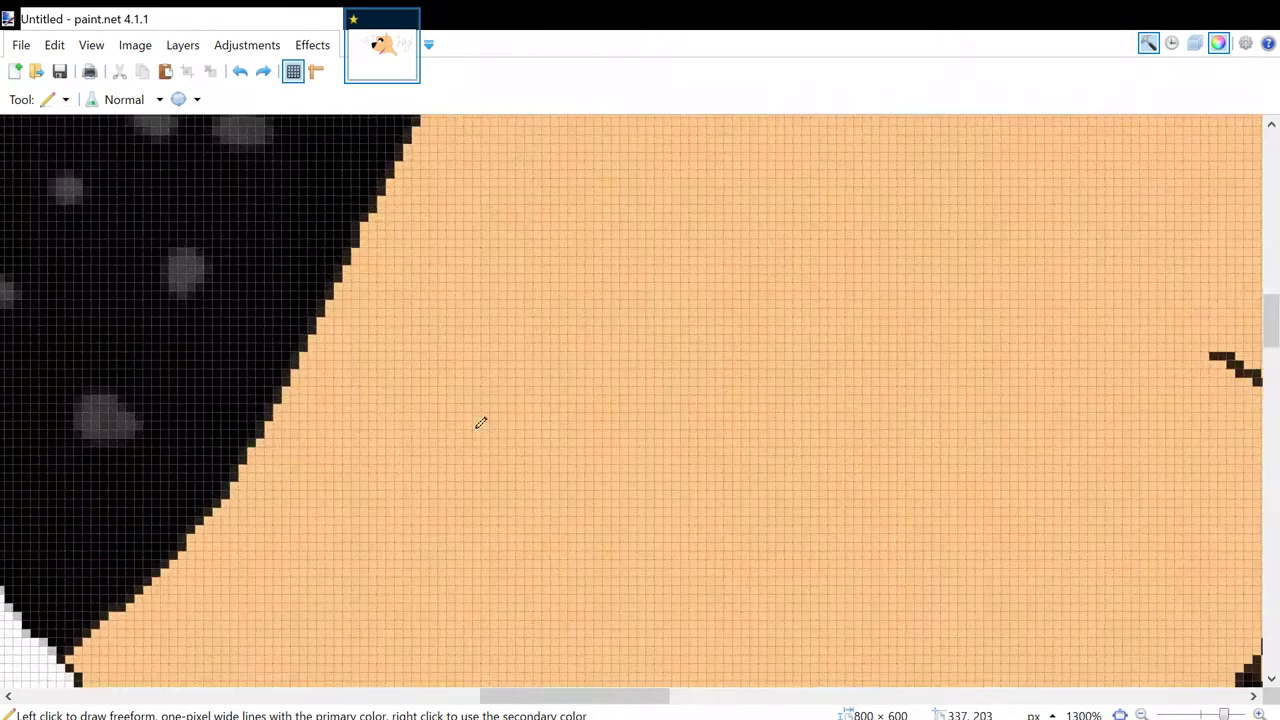
mouse_move(475, 410)
left_mouse_down()
mouse_move(466, 385)
mouse_move(477, 387)
mouse_move(496, 404)
mouse_move(471, 428)
mouse_move(443, 400)
left_mouse_up()
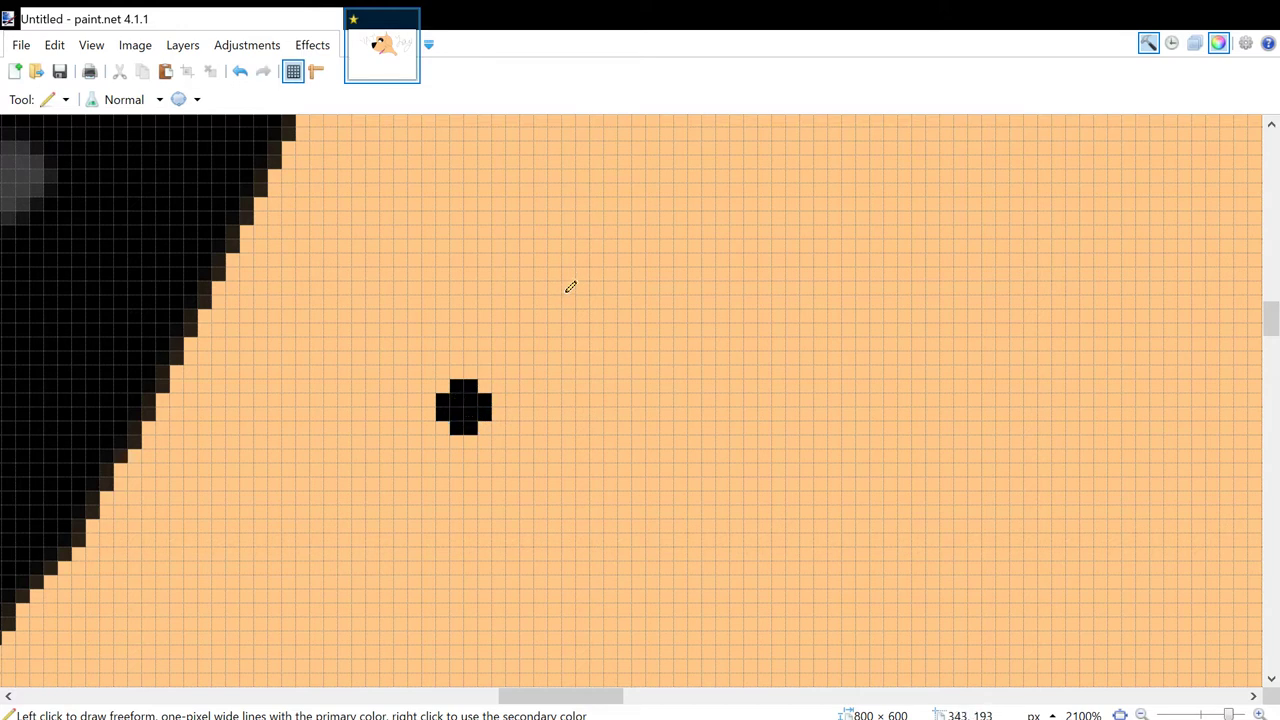
mouse_move(564, 176)
left_mouse_down()
mouse_move(580, 174)
mouse_move(566, 197)
mouse_move(576, 214)
mouse_move(563, 206)
mouse_move(555, 196)
mouse_move(589, 190)
mouse_move(592, 203)
left_mouse_up()
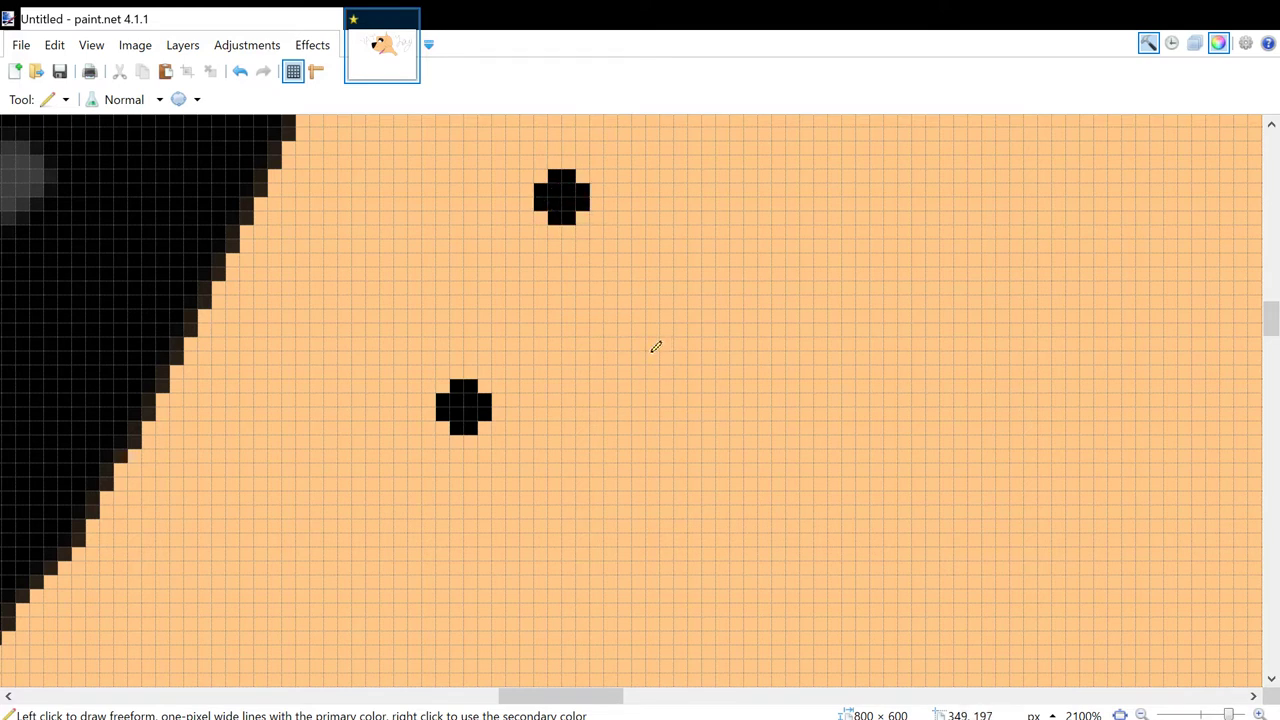
mouse_move(678, 345)
left_mouse_down()
mouse_move(677, 357)
mouse_move(680, 329)
mouse_move(666, 349)
mouse_move(678, 368)
mouse_move(710, 343)
left_mouse_up()
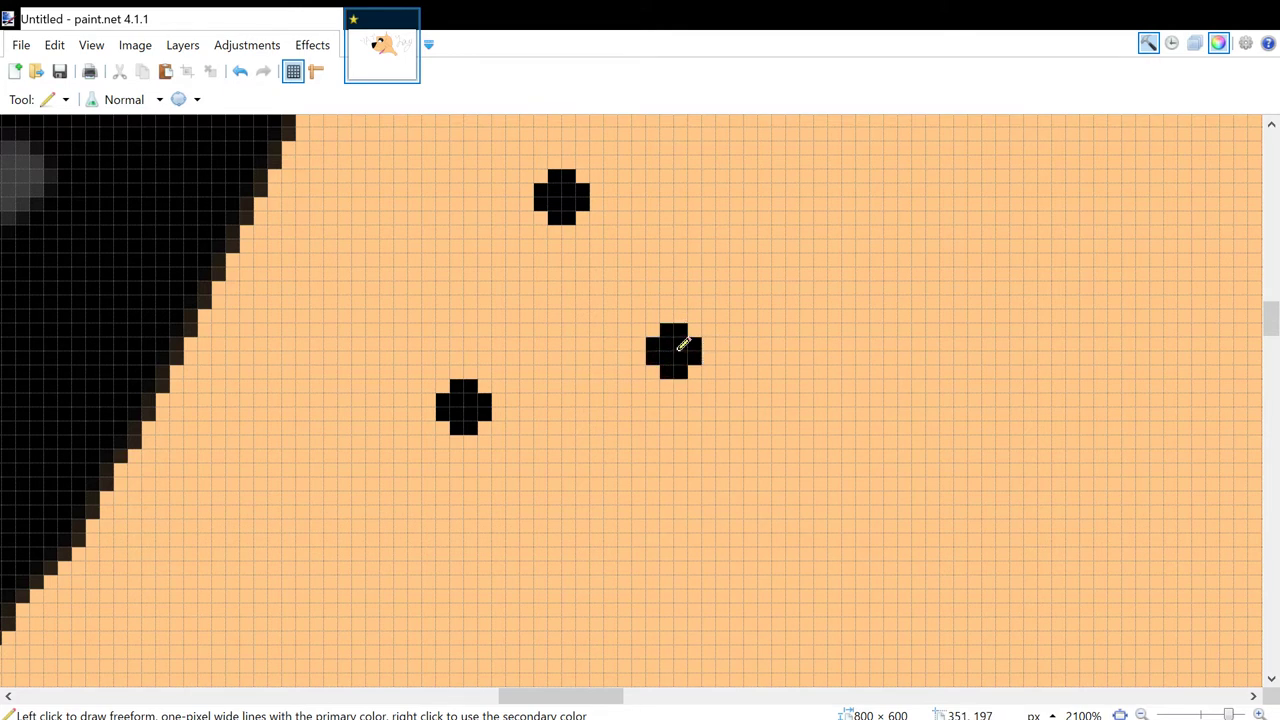
- Draw two simple smiley faces below the dog, one with an open mouth and one with a curved smile
scroll(688, 348, "down", 8, "ctrl")
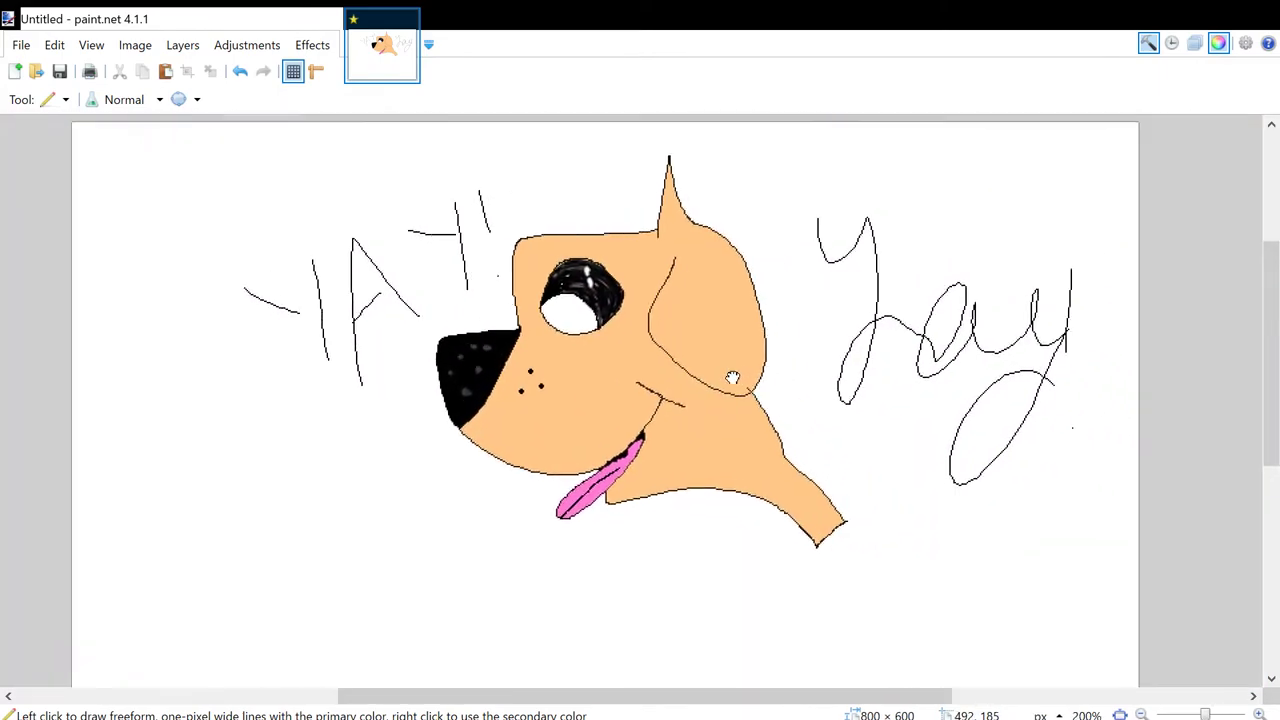
left_click_drag(375, 541, 410, 548)
mouse_move(312, 583)
left_mouse_down()
mouse_move(465, 610)
mouse_move(477, 570)
mouse_move(311, 581)
left_mouse_up()
mouse_move(789, 585)
left_mouse_down()
mouse_move(766, 626)
mouse_move(924, 605)
mouse_move(952, 530)
left_mouse_up()
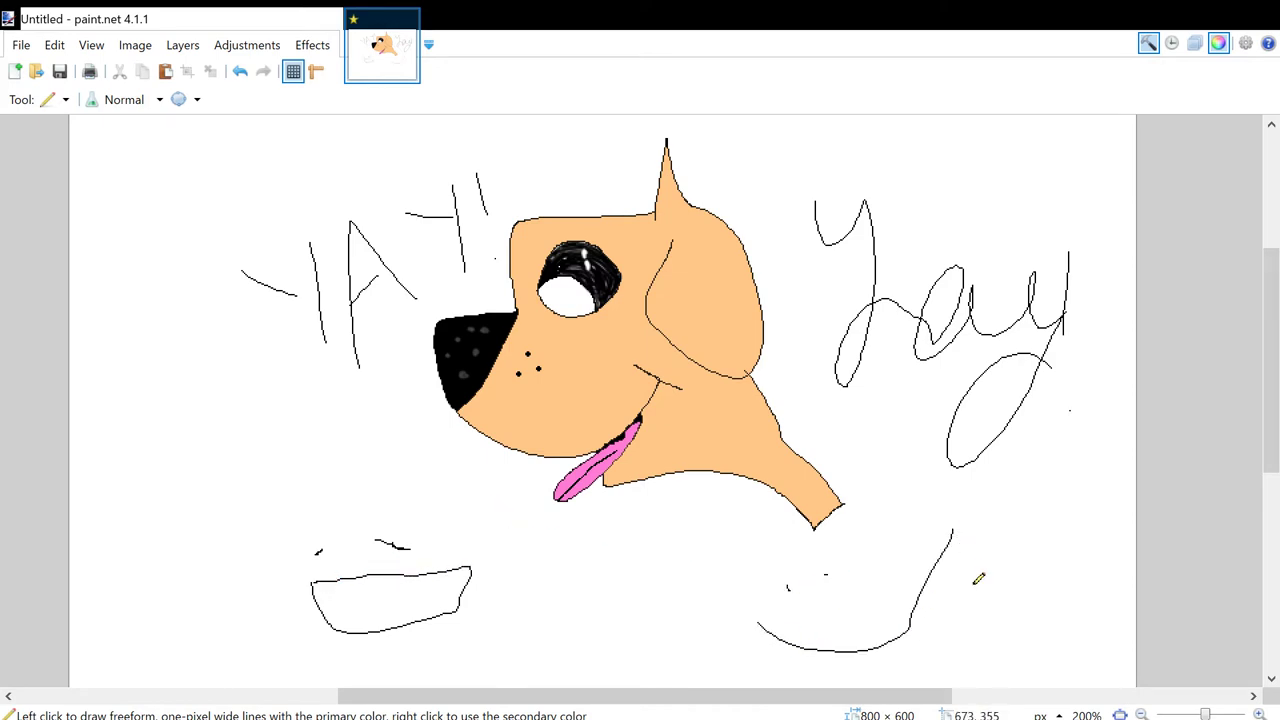